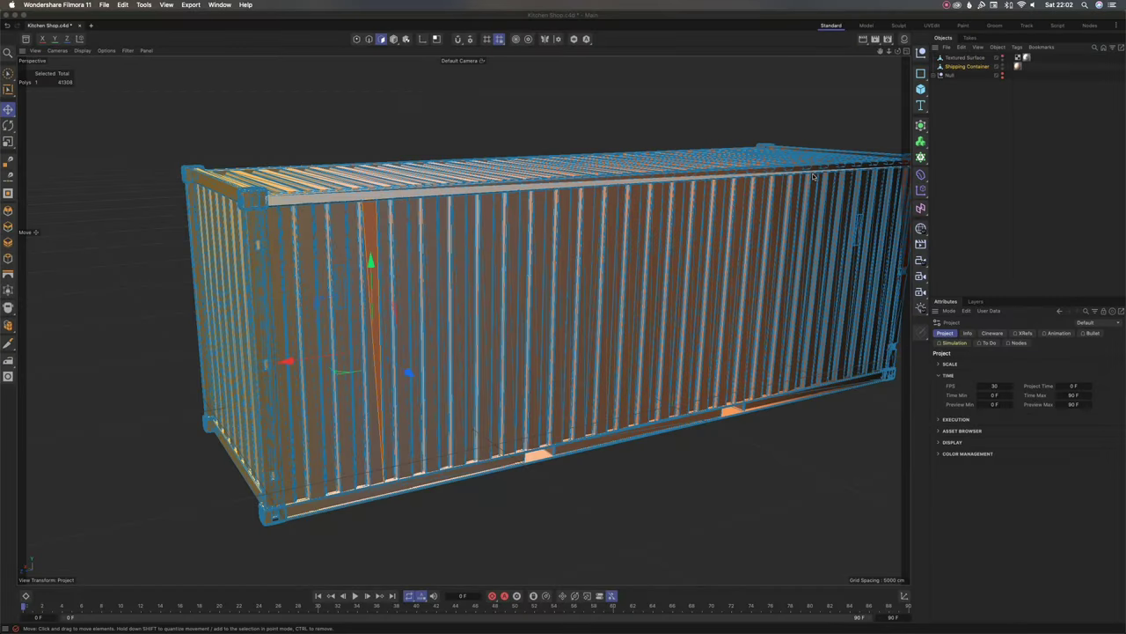
Step: Examine the triangulated polygons of the shipping container's corrugated side wall from several angles and distances
{"action": "scroll", "coordinate": [192, 311], "scroll_direction": "down", "scroll_amount": 3}
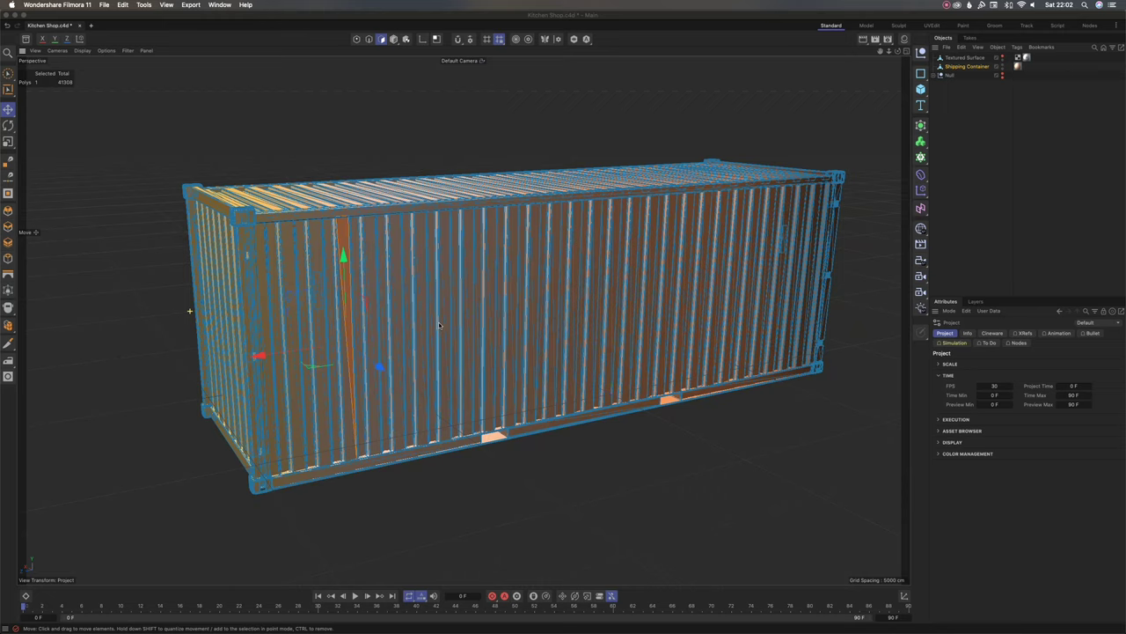
{"action": "left_click_drag", "start_coordinate": [387, 329], "coordinate": [417, 262], "text": "alt"}
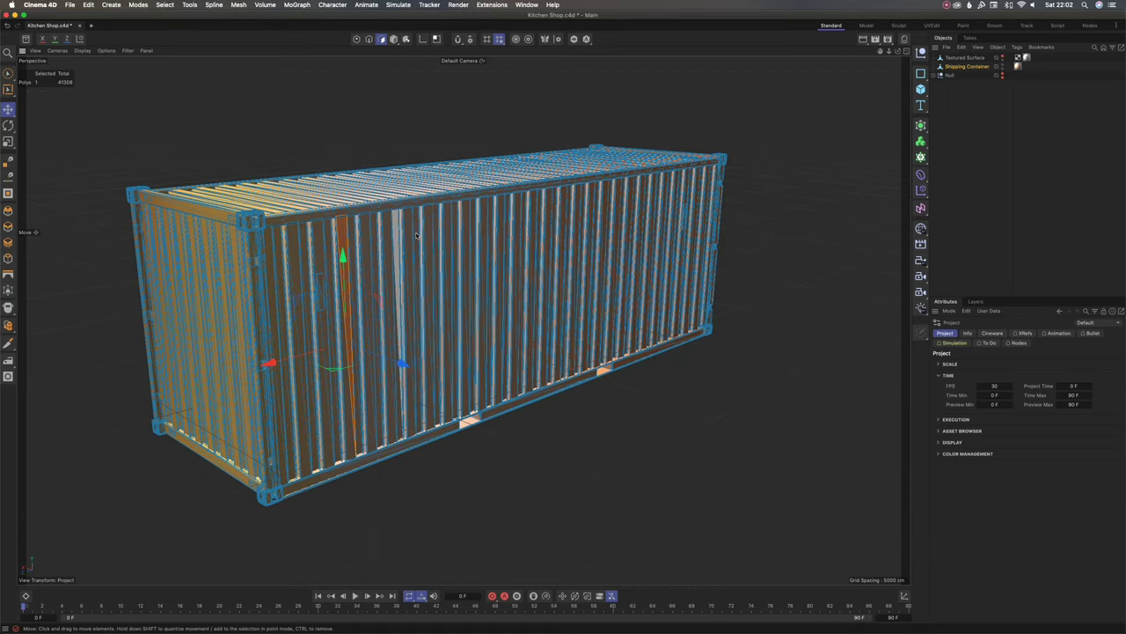
{"action": "scroll", "coordinate": [392, 234], "scroll_direction": "up", "scroll_amount": 3}
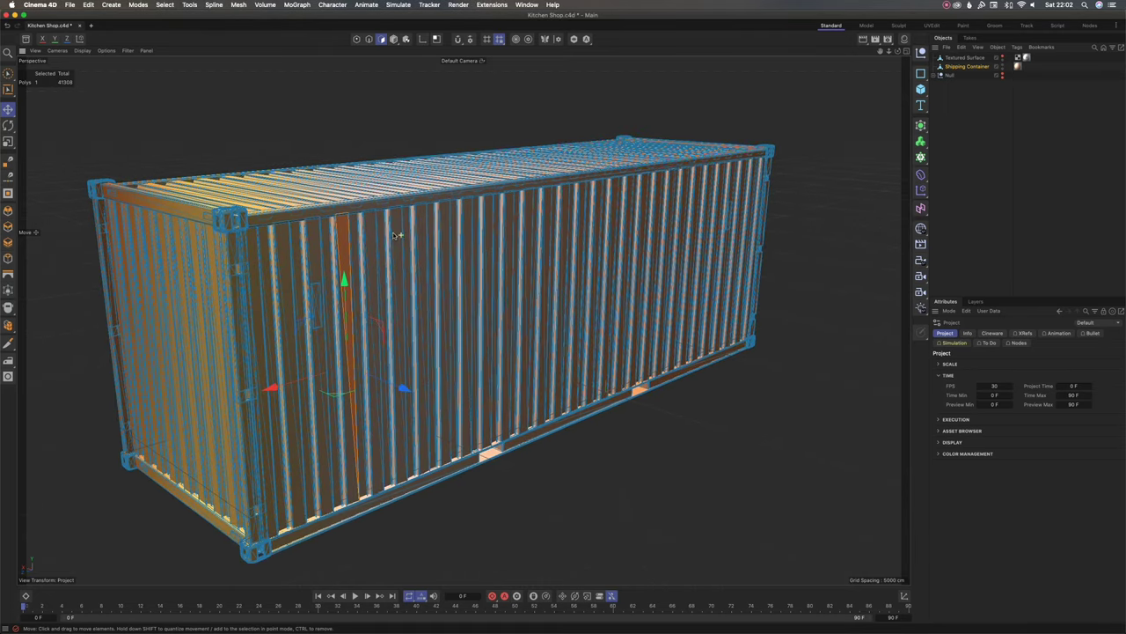
{"action": "middle_click_drag", "start_coordinate": [393, 235], "coordinate": [407, 234], "text": "alt"}
{"action": "left_click", "coordinate": [413, 234]}
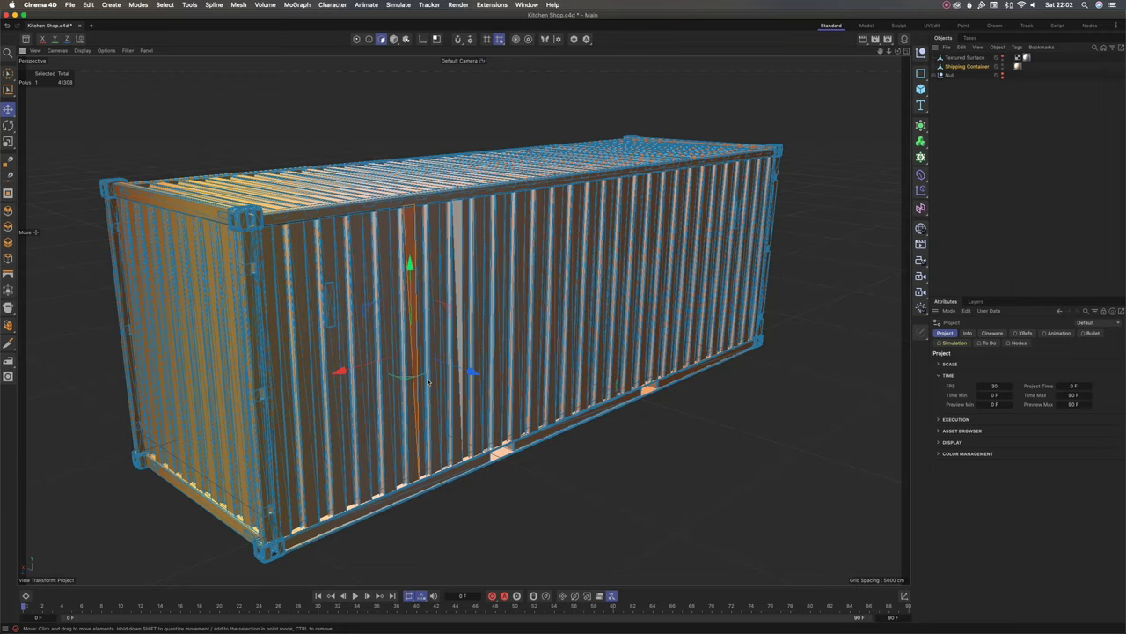
{"action": "scroll", "coordinate": [423, 390], "scroll_direction": "up", "scroll_amount": 4}
{"action": "left_click_drag", "start_coordinate": [414, 339], "coordinate": [306, 310], "text": "alt"}
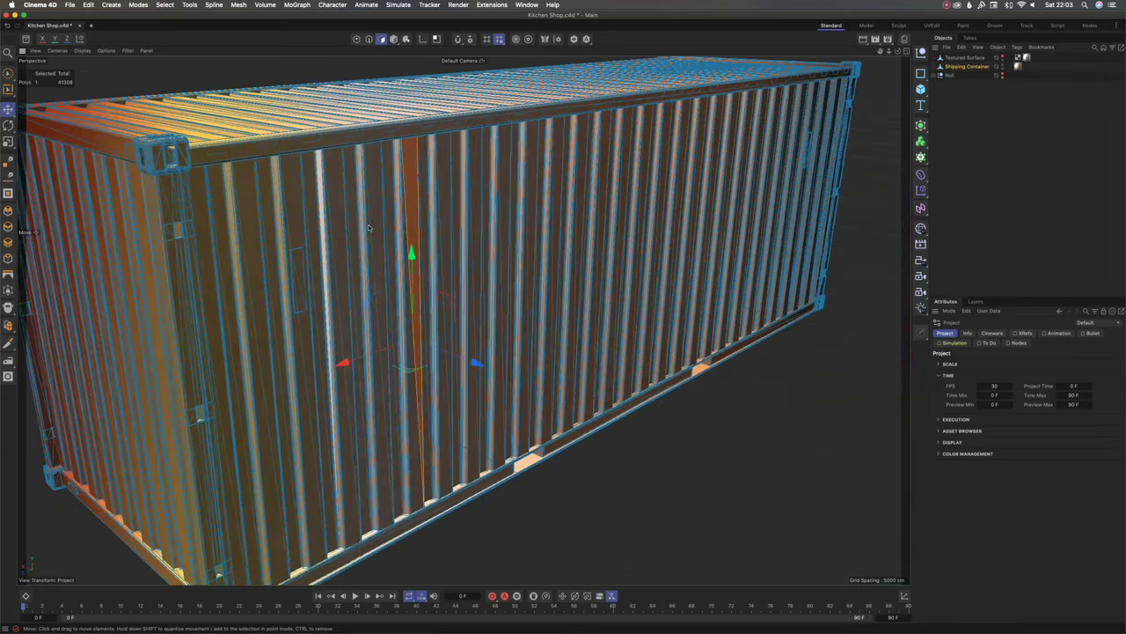
{"action": "left_click", "coordinate": [378, 256]}
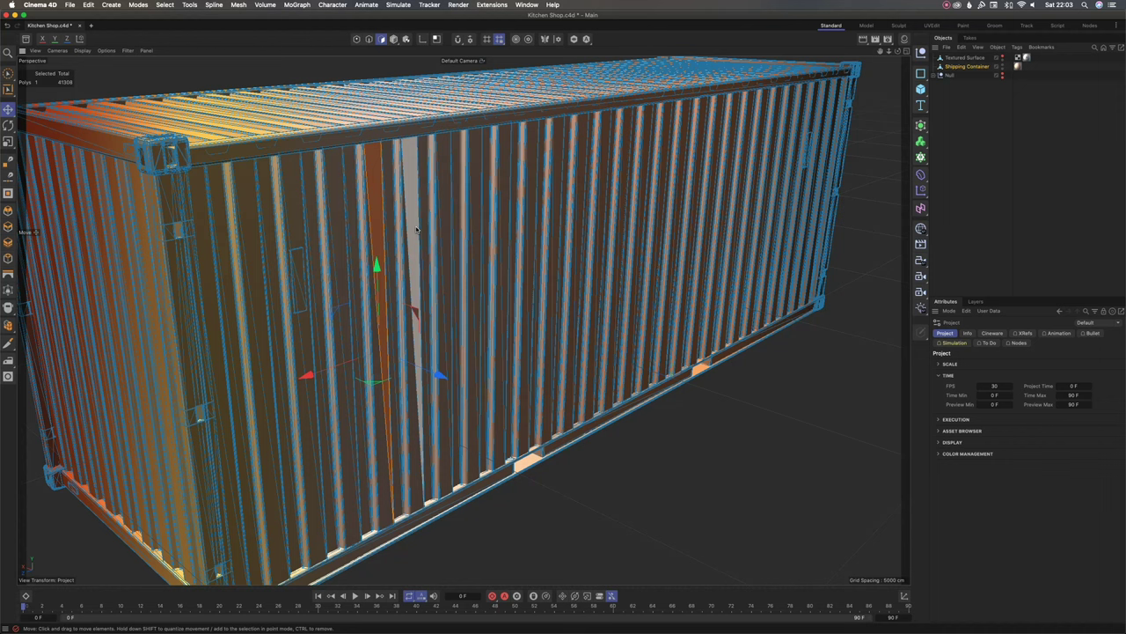
{"action": "scroll", "coordinate": [378, 292], "scroll_direction": "down", "scroll_amount": 5}
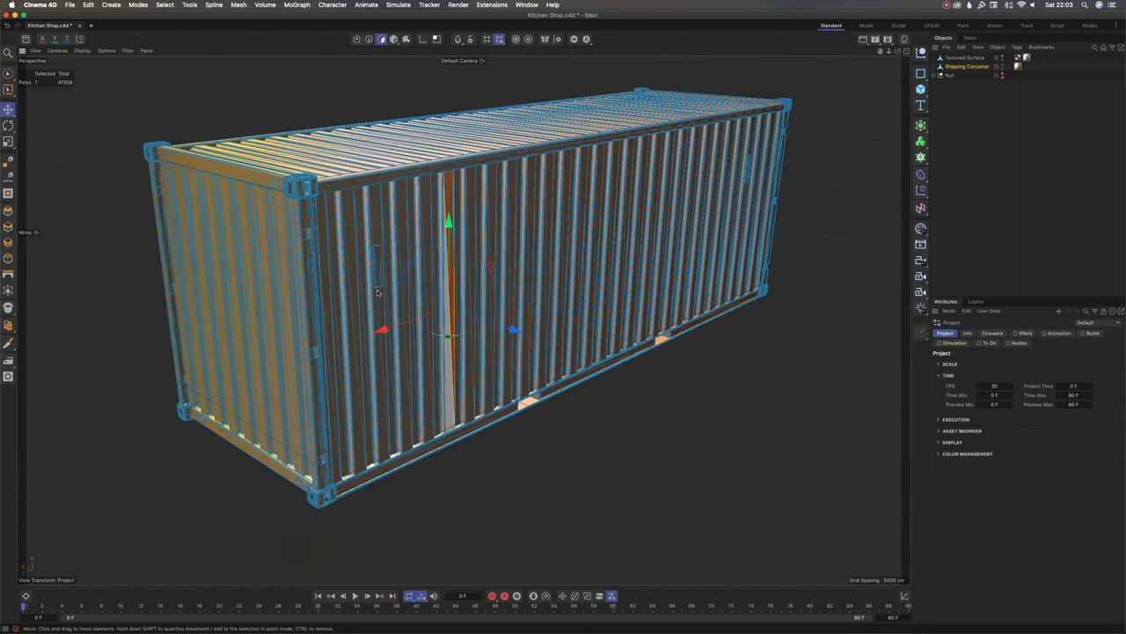
{"action": "left_click_drag", "start_coordinate": [378, 293], "coordinate": [304, 266], "text": "alt"}
{"action": "scroll", "coordinate": [323, 361], "scroll_direction": "down", "scroll_amount": 3}
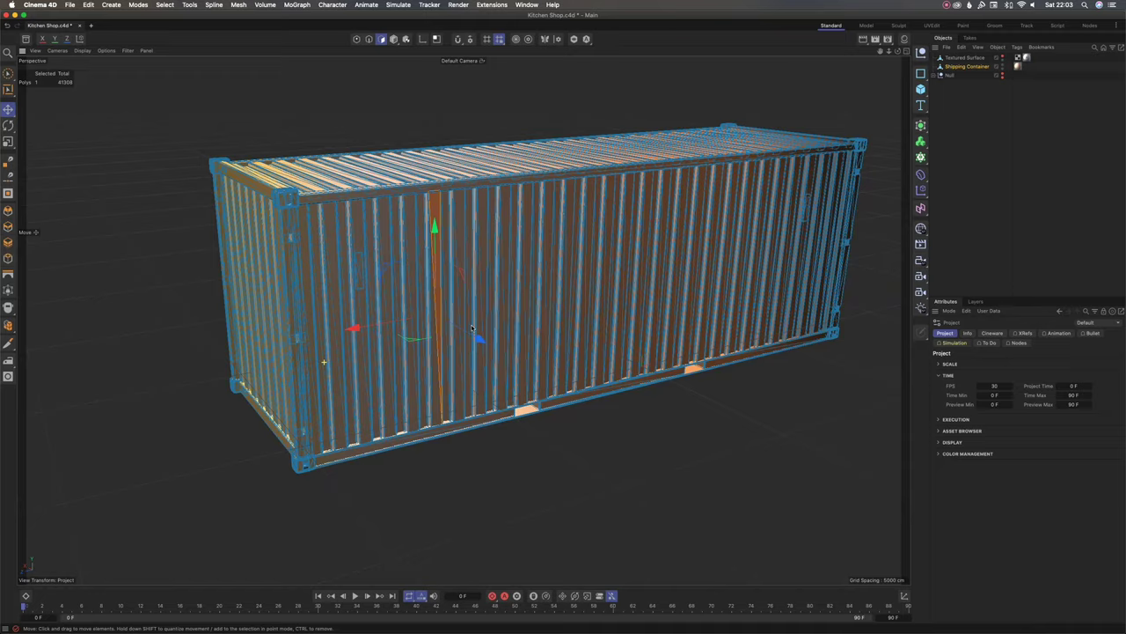
{"action": "scroll", "coordinate": [412, 297], "scroll_direction": "up", "scroll_amount": 5}
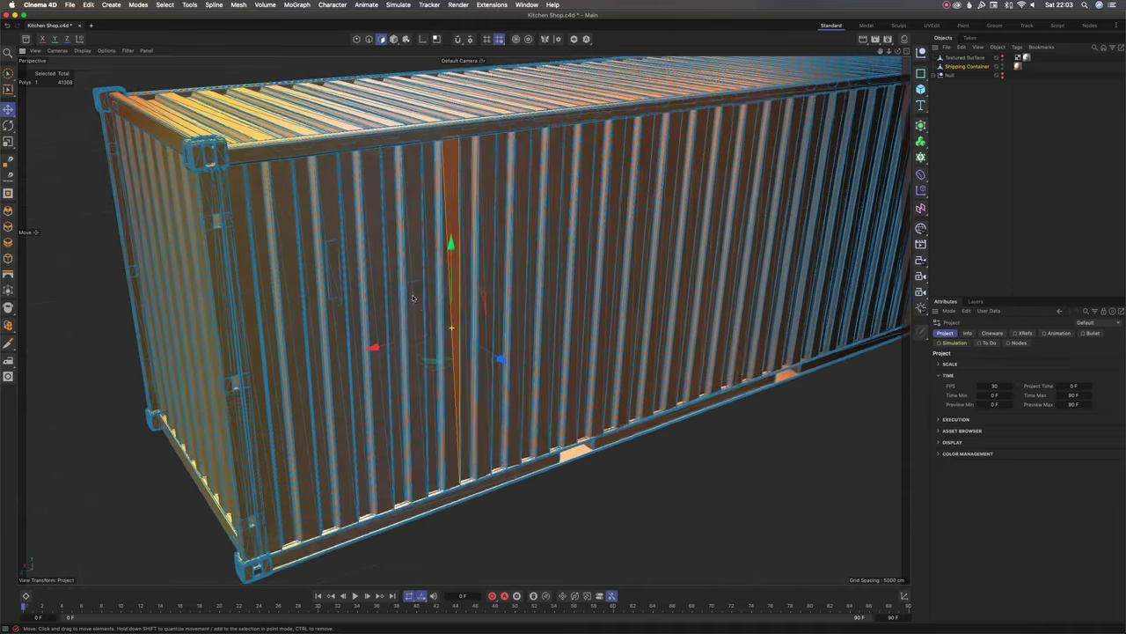
{"action": "left_click_drag", "start_coordinate": [413, 297], "coordinate": [367, 242], "text": "alt"}
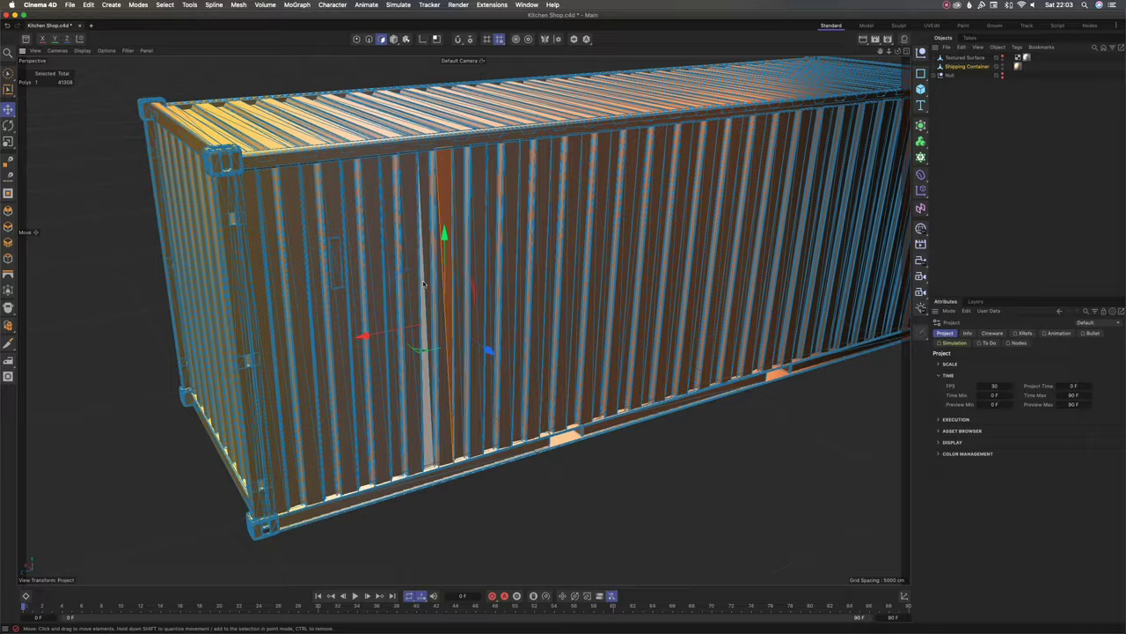
{"action": "left_click_drag", "start_coordinate": [458, 268], "coordinate": [464, 234], "text": "alt"}
{"action": "right_click_drag", "start_coordinate": [464, 235], "coordinate": [699, 243], "text": "alt"}
{"action": "scroll", "coordinate": [371, 299], "scroll_direction": "up", "scroll_amount": 5}
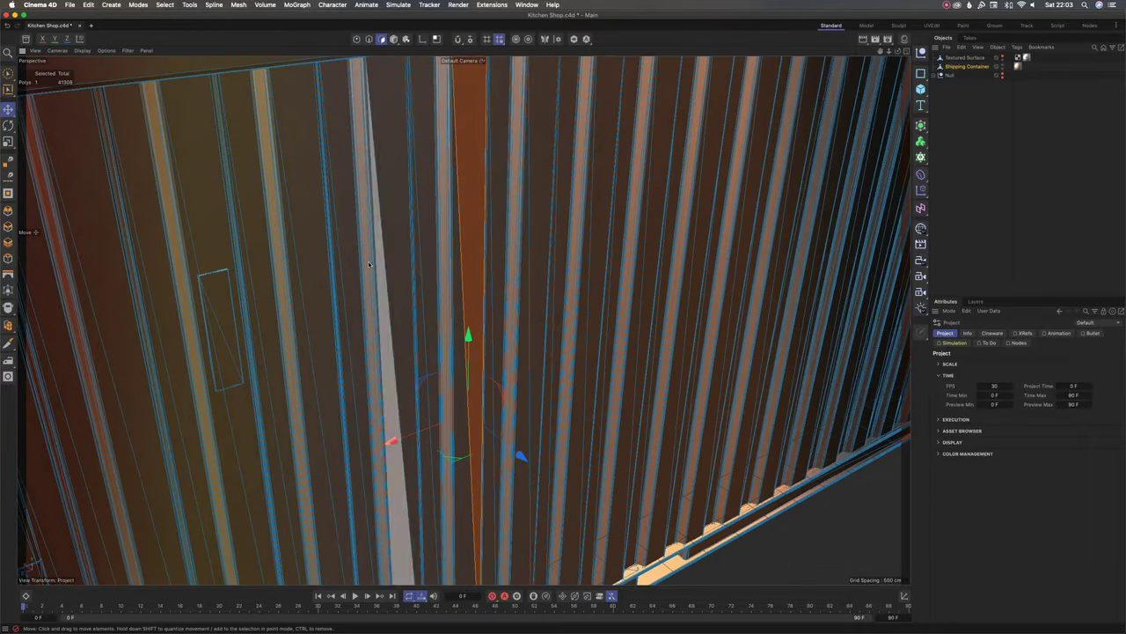
{"action": "scroll", "coordinate": [399, 264], "scroll_direction": "up", "scroll_amount": 10}
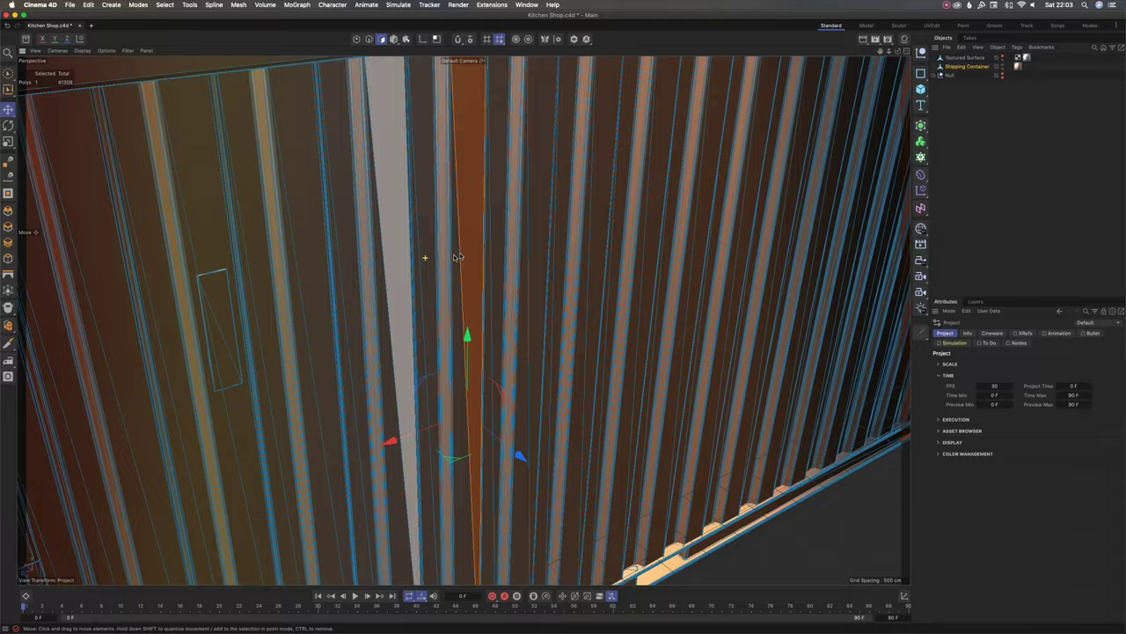
{"action": "scroll", "coordinate": [420, 292], "scroll_direction": "up", "scroll_amount": 10}
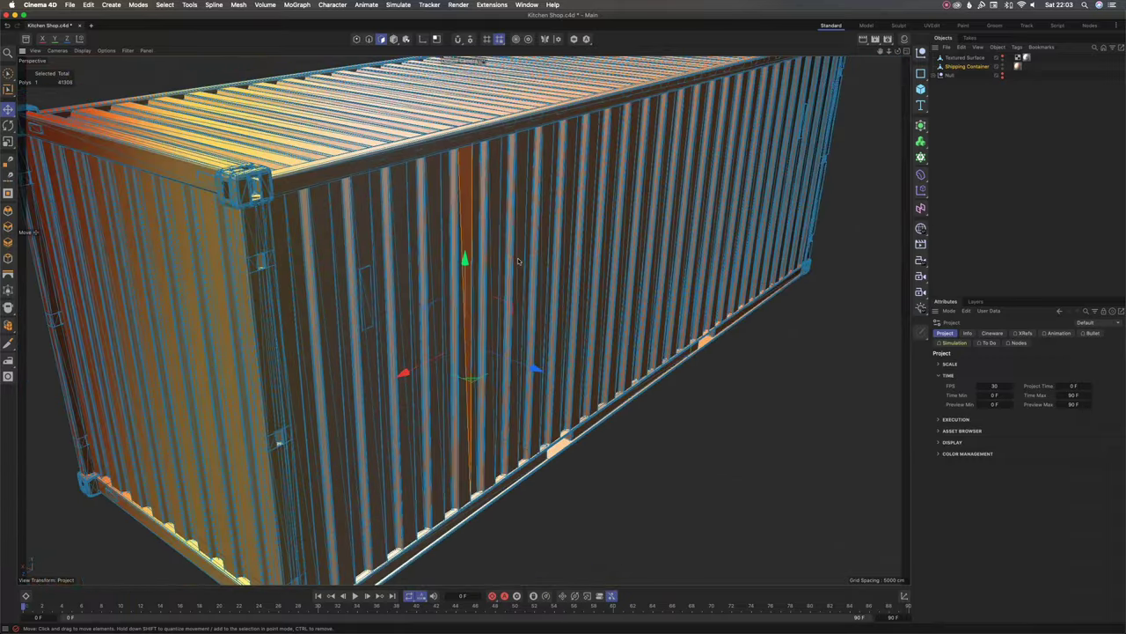
{"action": "left_click_drag", "start_coordinate": [476, 320], "coordinate": [414, 331], "text": "alt"}
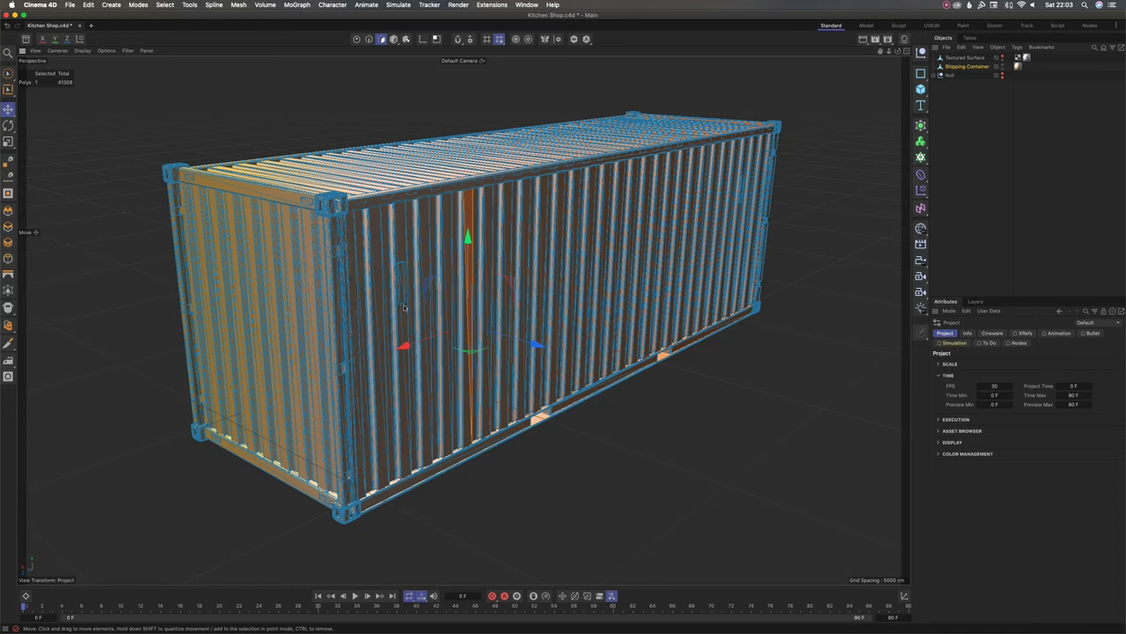
{"action": "left_click_drag", "start_coordinate": [404, 308], "coordinate": [447, 315], "text": "alt"}
{"action": "left_click_drag", "start_coordinate": [387, 286], "coordinate": [556, 277], "text": "alt"}
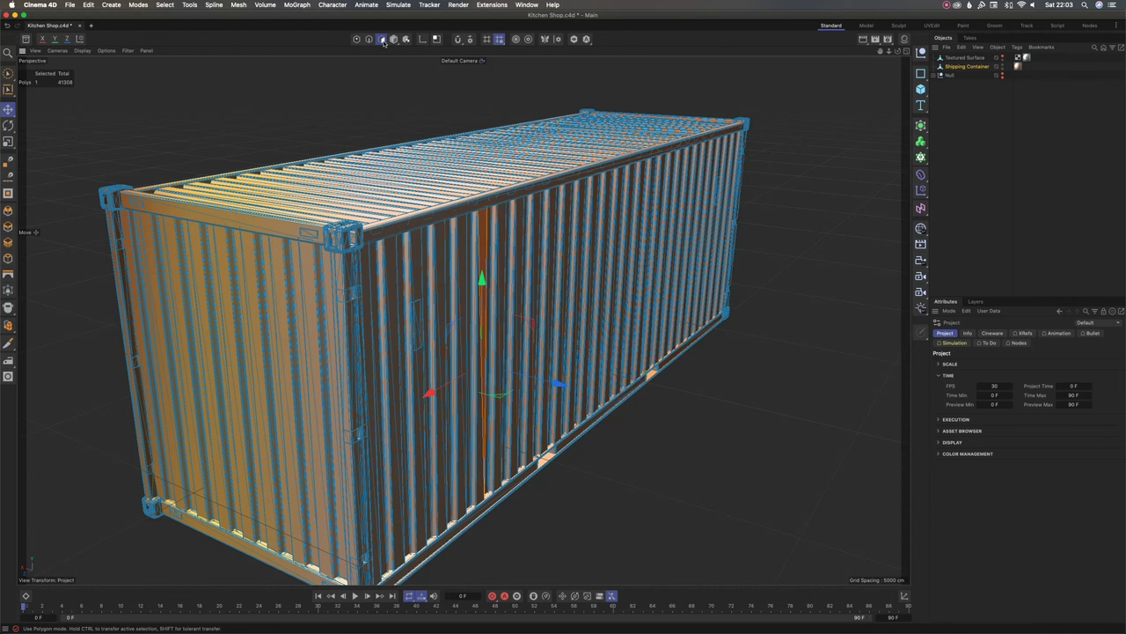
Step: Select all connected polygons of the container's long corrugated side wall and split them into a separate object
{"action": "double_click", "coordinate": [521, 236]}
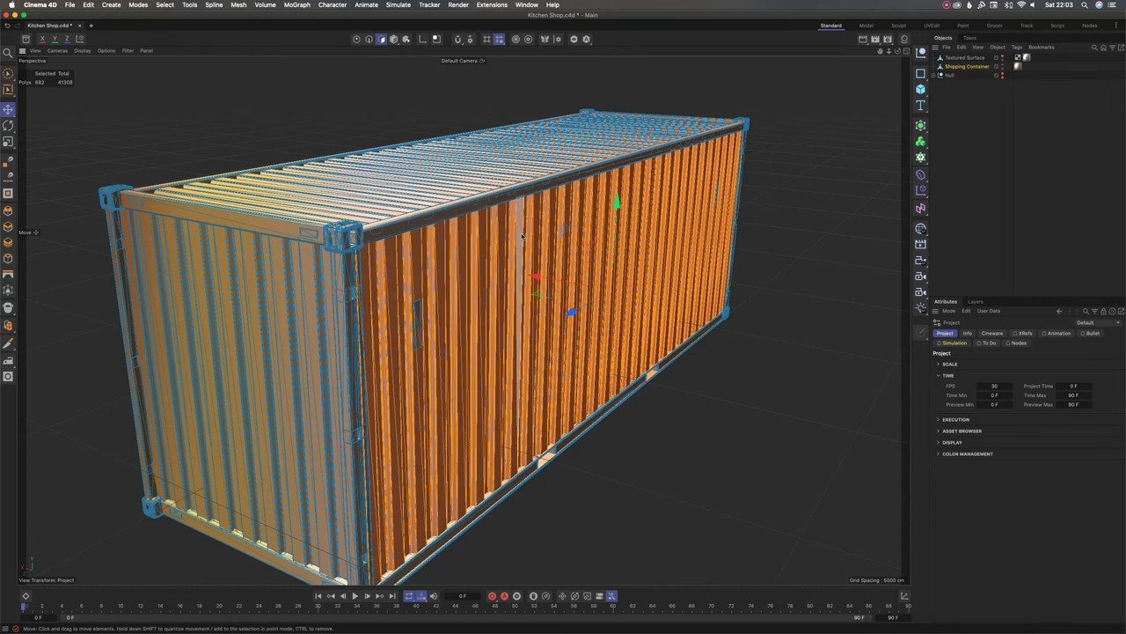
{"action": "left_click_drag", "start_coordinate": [328, 370], "coordinate": [410, 346], "text": "alt"}
{"action": "right_click", "coordinate": [443, 192]}
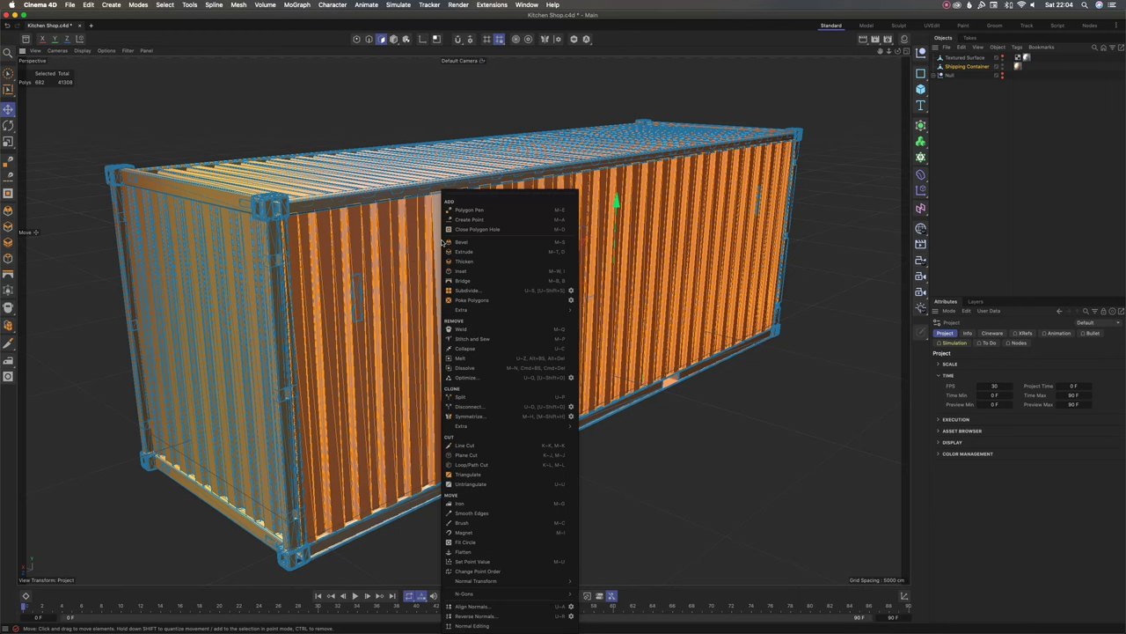
{"action": "left_click", "coordinate": [473, 398]}
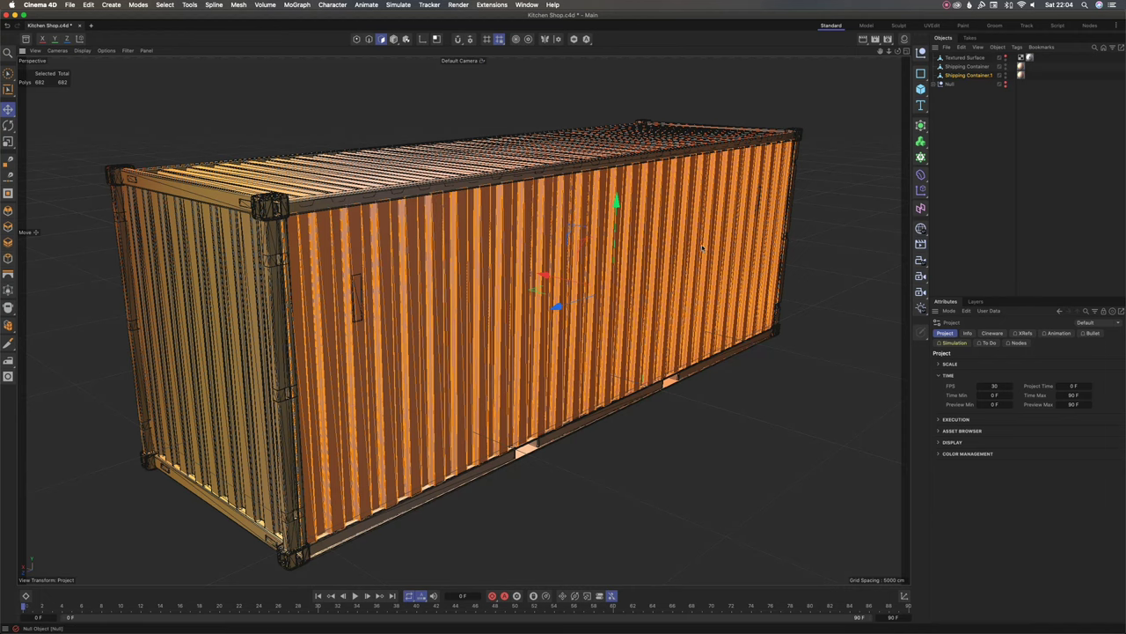
Step: Hide the original Shipping Container object in the viewport so only the split wall panel is displayed
{"action": "left_click", "coordinate": [966, 67]}
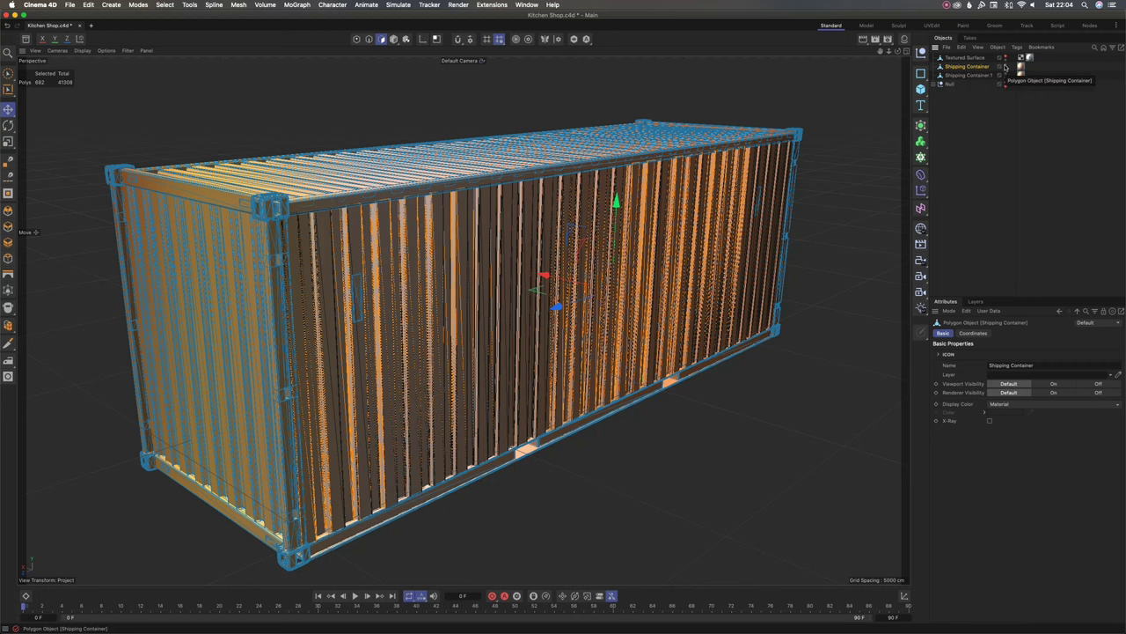
{"action": "left_click", "coordinate": [1006, 65]}
{"action": "left_click", "coordinate": [1006, 65]}
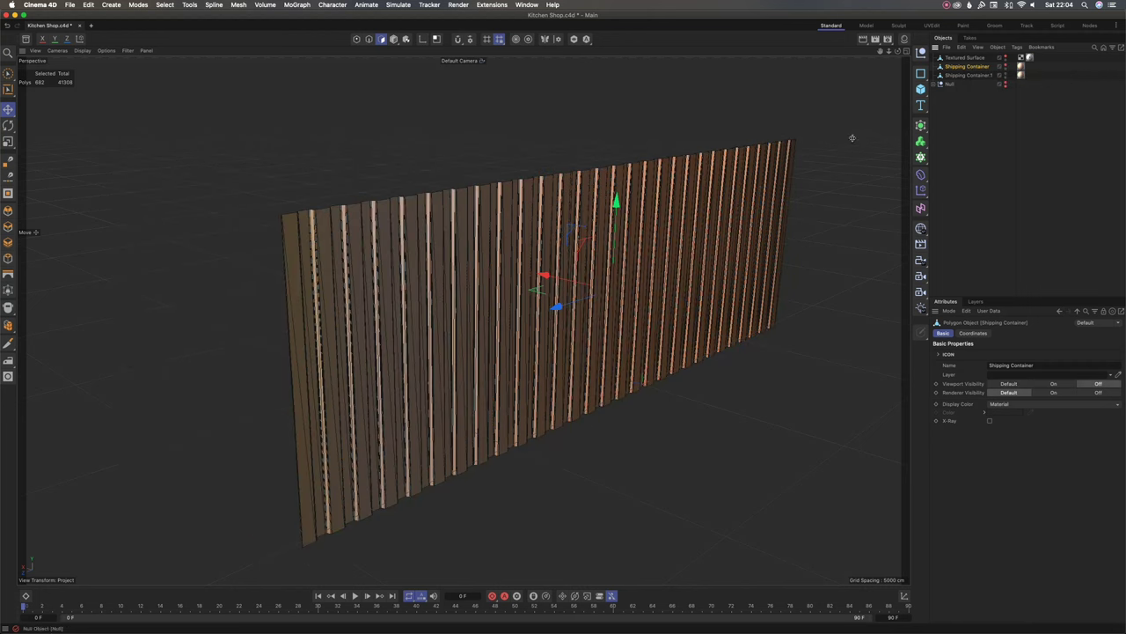
{"action": "left_click_drag", "start_coordinate": [401, 361], "coordinate": [412, 288], "text": "alt"}
{"action": "left_click", "coordinate": [412, 289]}
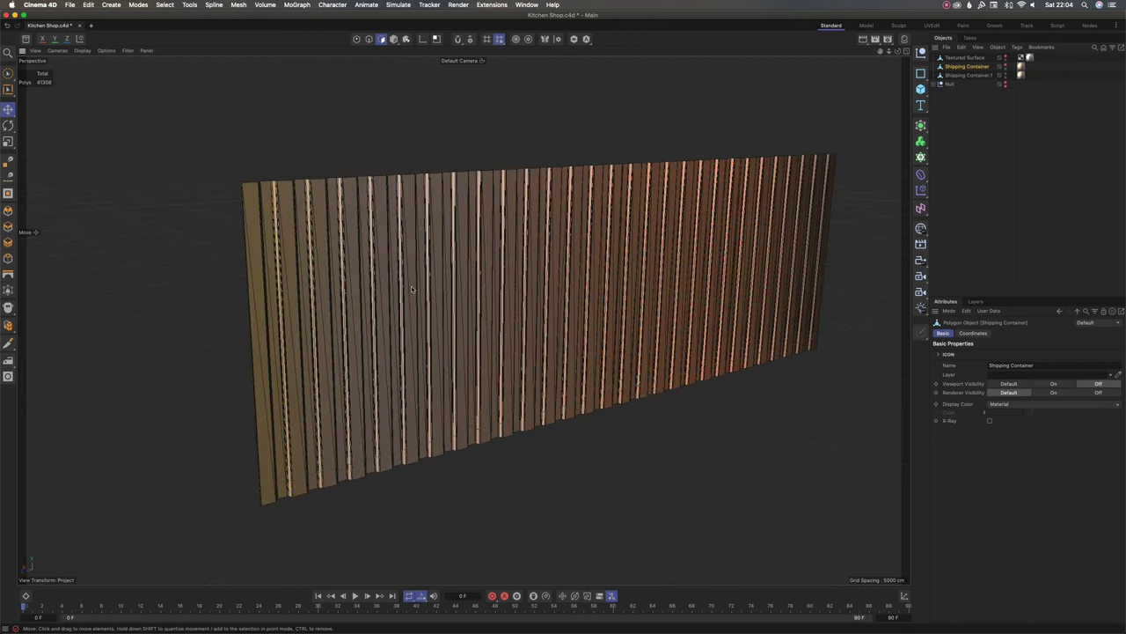
{"action": "left_click_drag", "start_coordinate": [387, 345], "coordinate": [515, 277], "text": "alt"}
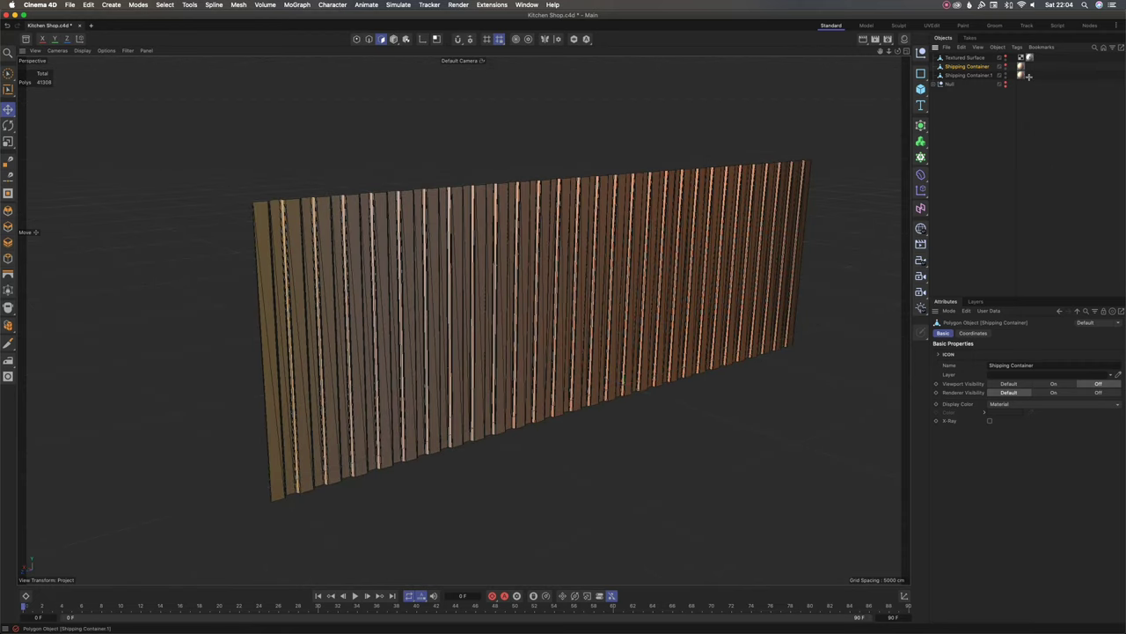
Step: Delete the material tags from both the original container and the split wall object
{"action": "left_click_drag", "start_coordinate": [1023, 69], "coordinate": [1019, 66]}
{"action": "key", "text": "Delete"}
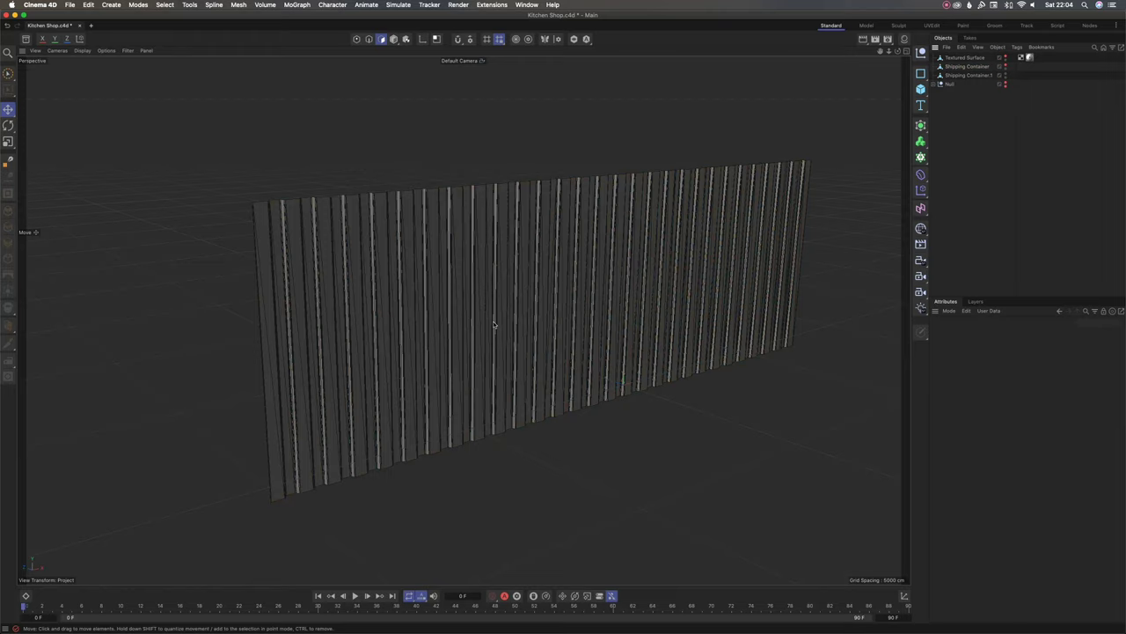
{"action": "left_click_drag", "start_coordinate": [493, 334], "coordinate": [852, 209], "text": "alt"}
Step: Create a new material and set its colour to pure white with V at 100%
{"action": "left_click", "coordinate": [904, 39]}
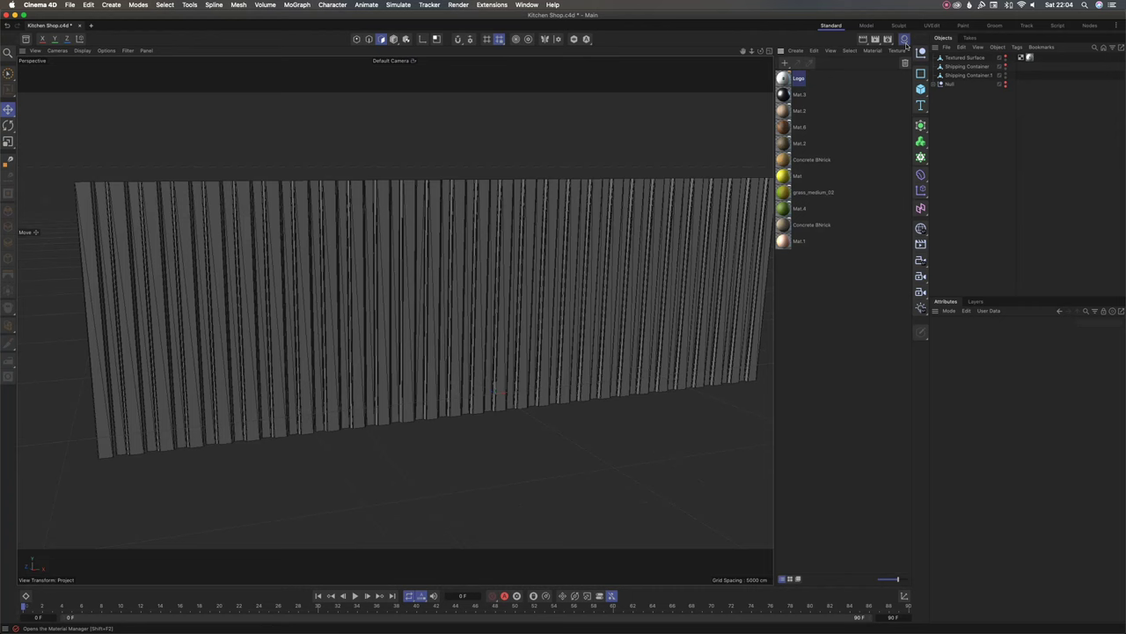
{"action": "left_click", "coordinate": [787, 64]}
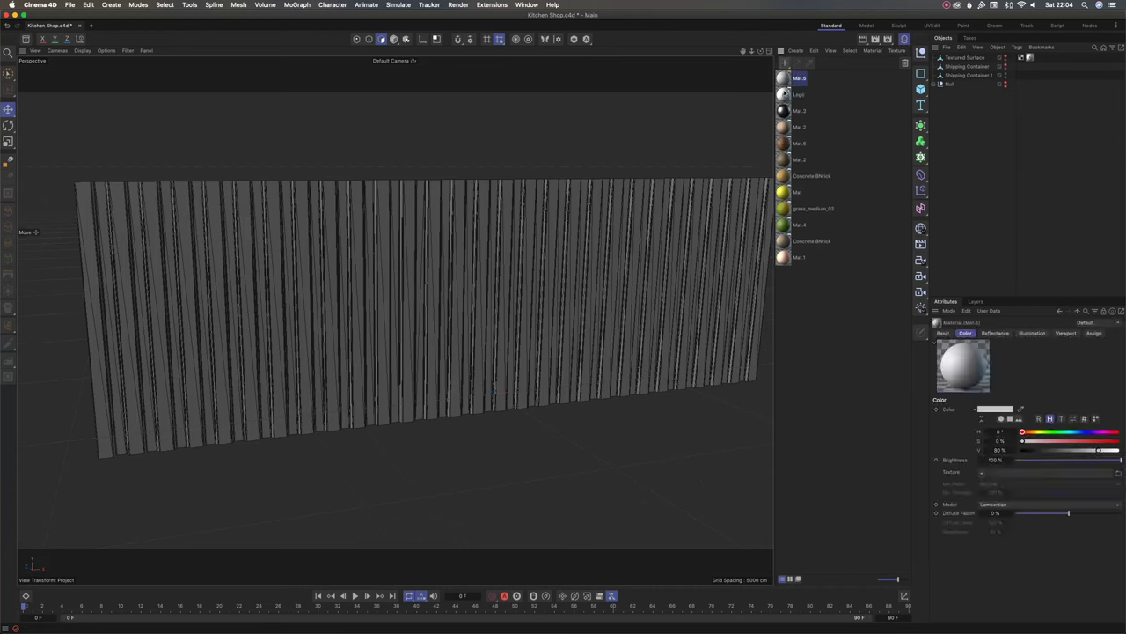
{"action": "double_click", "coordinate": [783, 81]}
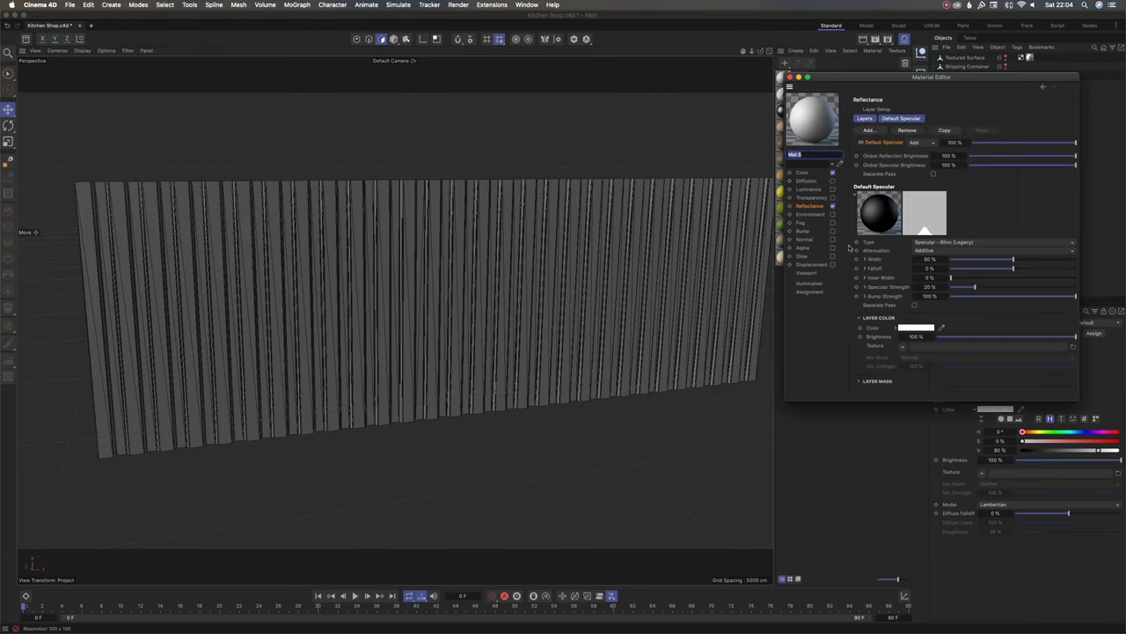
{"action": "left_click", "coordinate": [804, 173]}
{"action": "left_click_drag", "start_coordinate": [1040, 154], "coordinate": [1075, 151]}
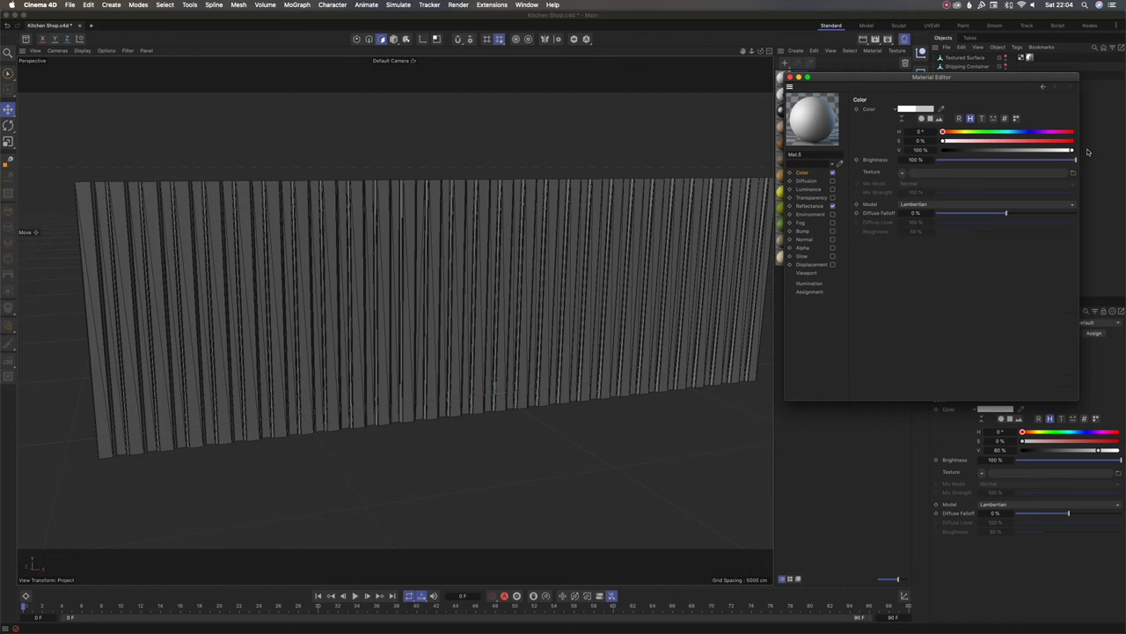
{"action": "left_click", "coordinate": [790, 78]}
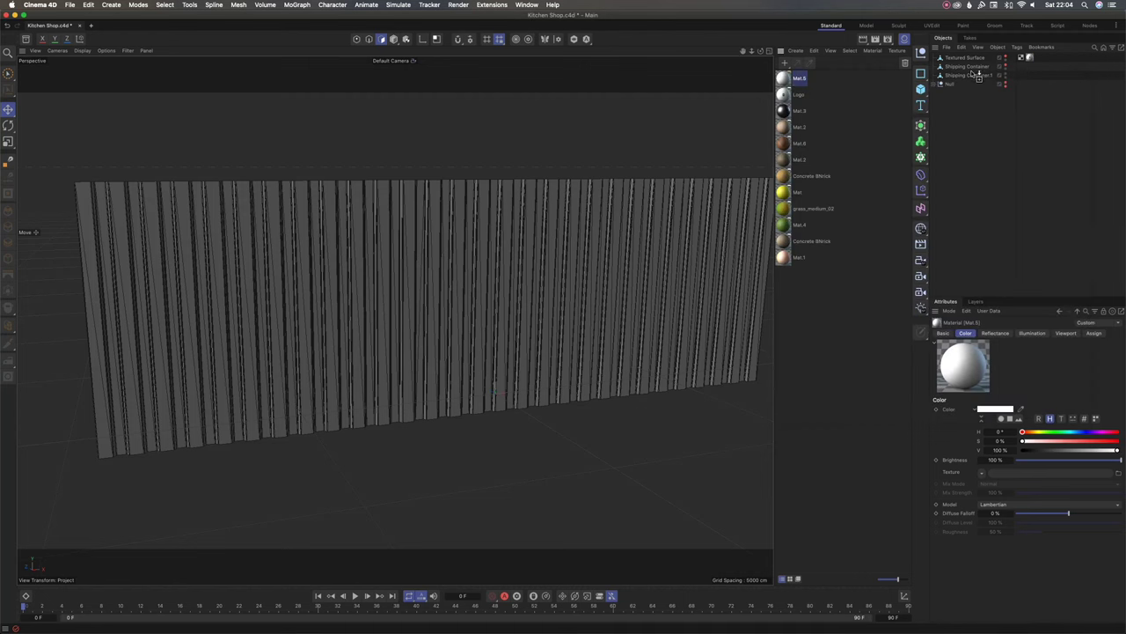
Step: Apply the new white material to both the original container and the split wall object
{"action": "left_click_drag", "start_coordinate": [979, 68], "coordinate": [1018, 68]}
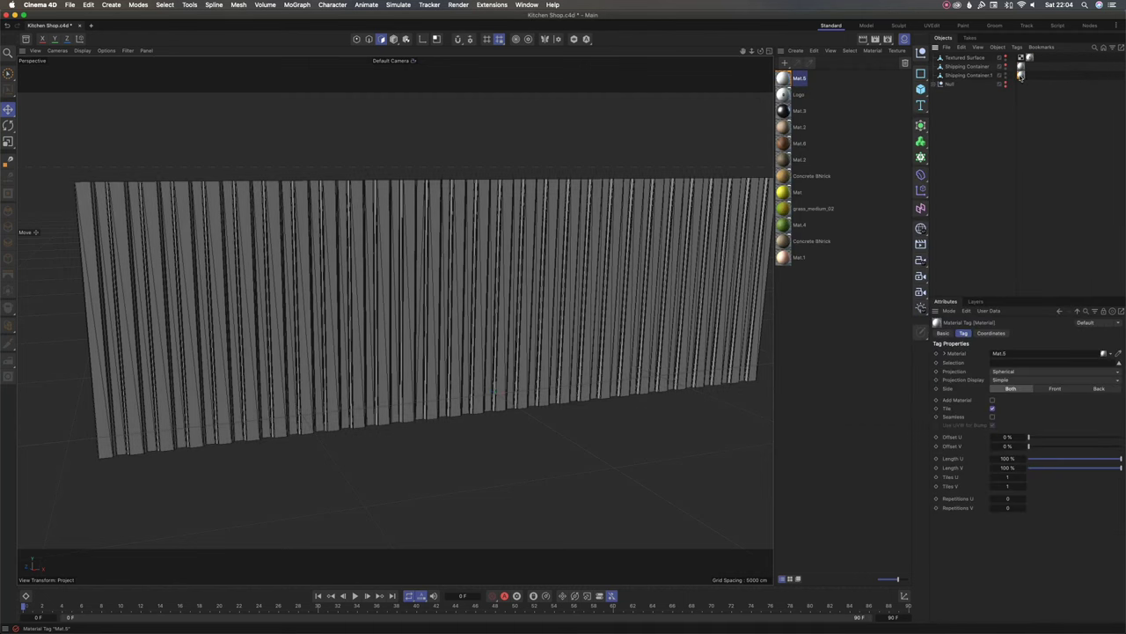
{"action": "left_click", "coordinate": [904, 40]}
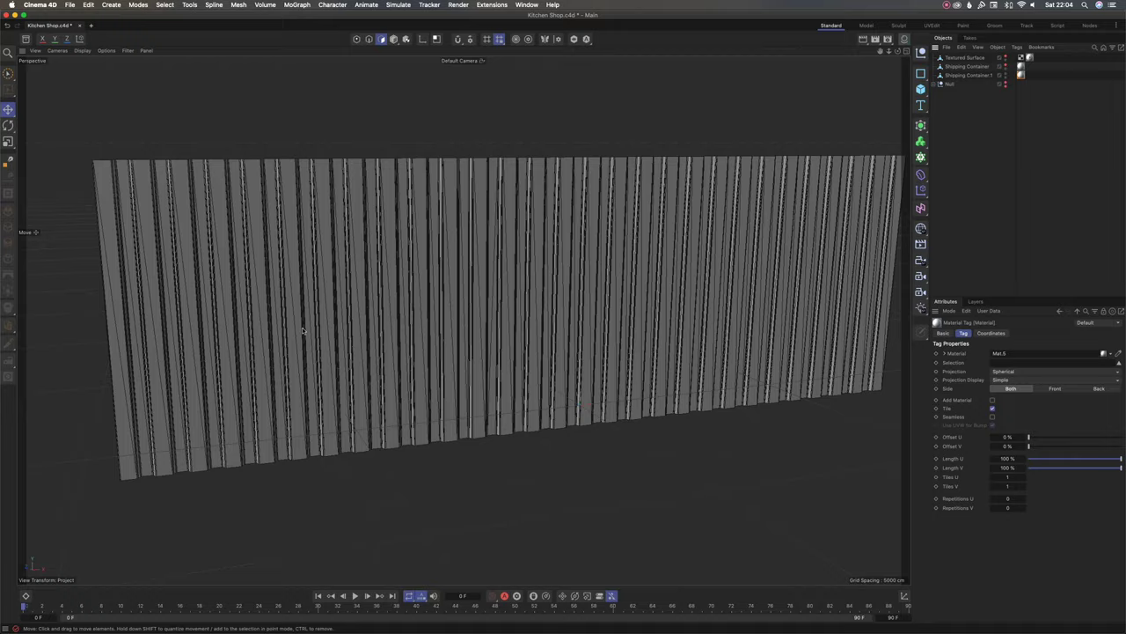
{"action": "mouse_move", "coordinate": [442, 210]}
{"action": "left_mouse_down", "text": "alt"}
{"action": "mouse_move", "coordinate": [362, 352]}
{"action": "mouse_move", "coordinate": [438, 215]}
{"action": "left_mouse_up", "text": "alt"}
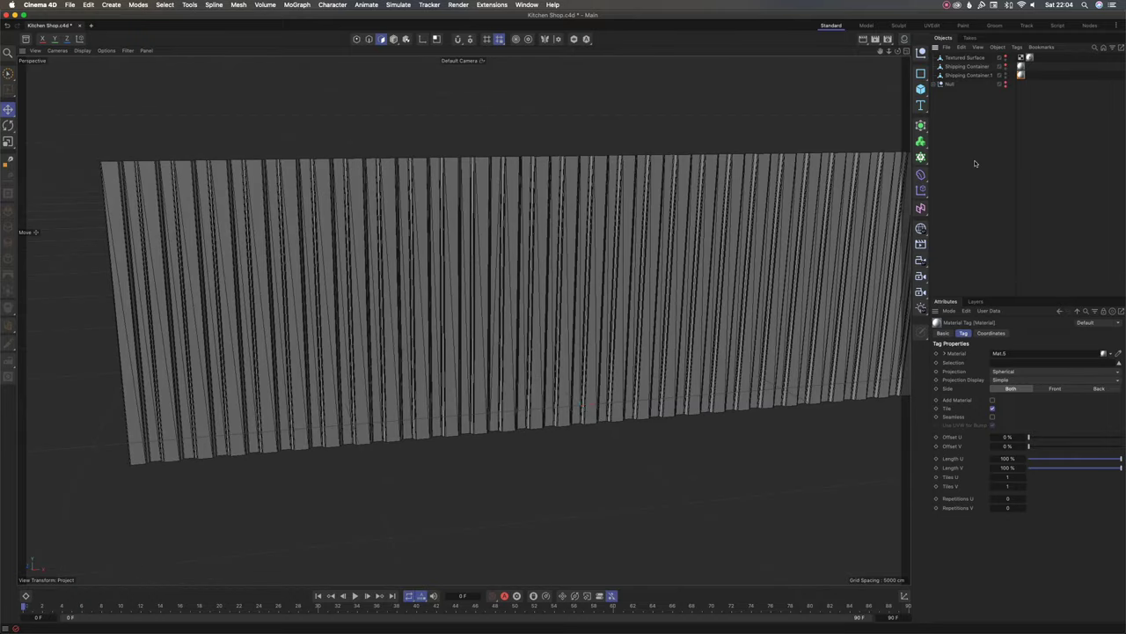
Step: Find and add a Remesh generator with the Commander, and select the original Shipping Container object
{"action": "key", "text": "shift+c"}
{"action": "type", "text": "sub"}
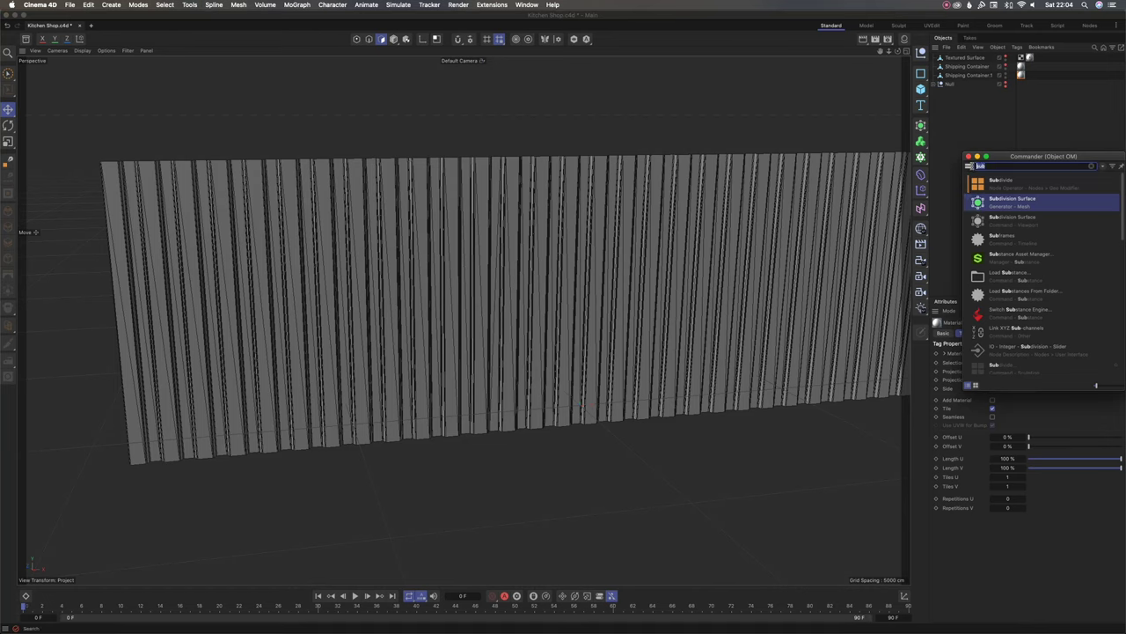
{"action": "key", "text": "BackSpace"}
{"action": "type", "text": "re"}
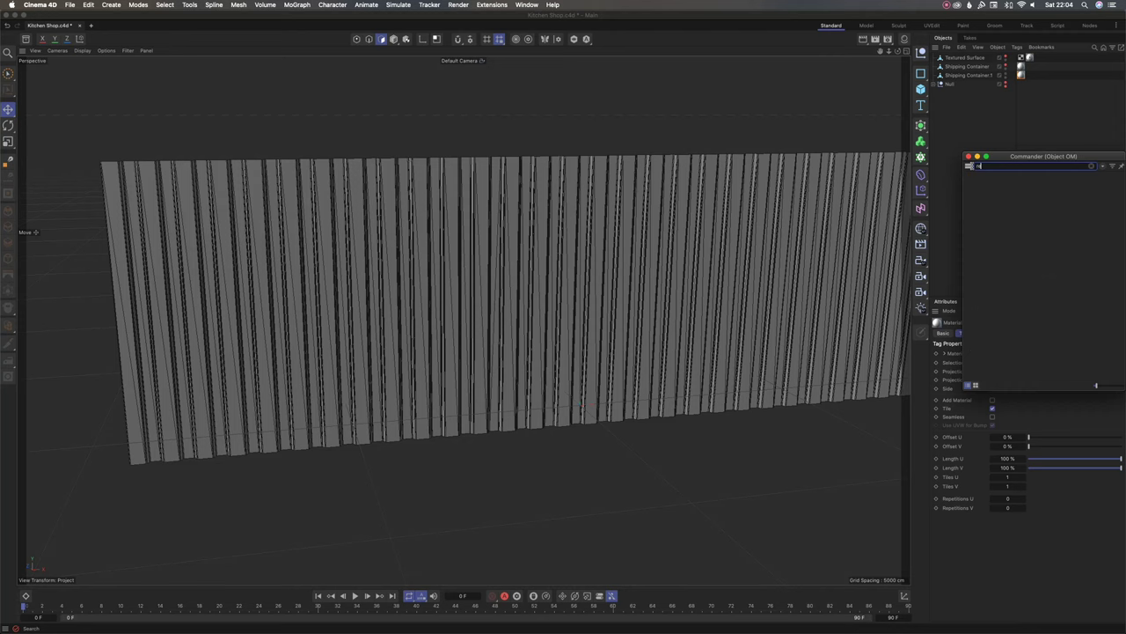
{"action": "type", "text": "me"}
{"action": "key", "text": "Return"}
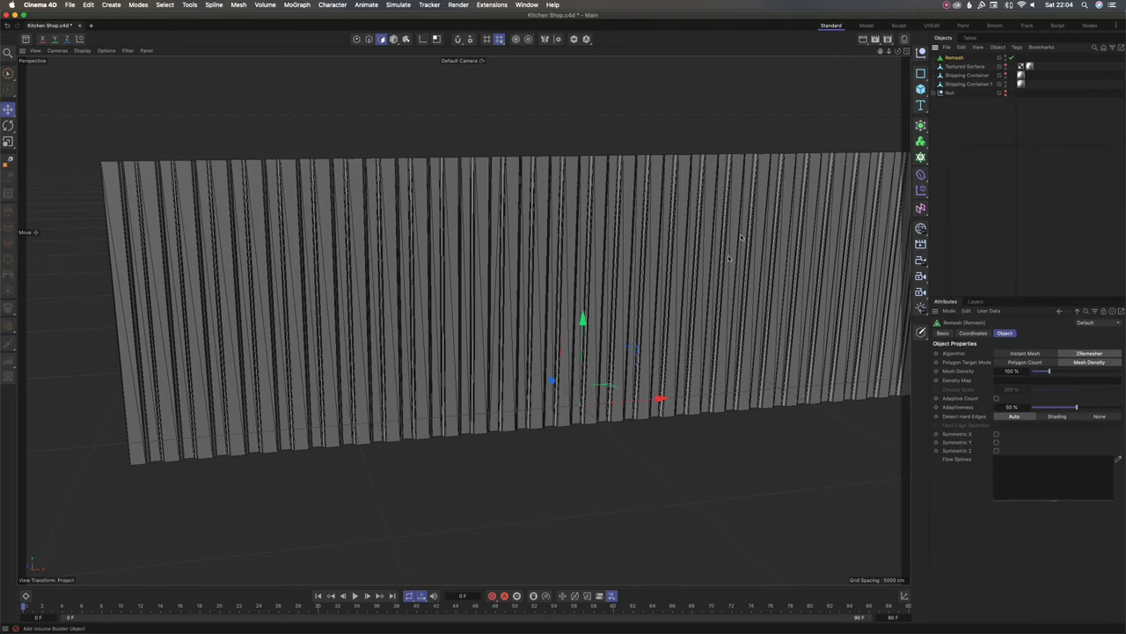
{"action": "left_click", "coordinate": [956, 67]}
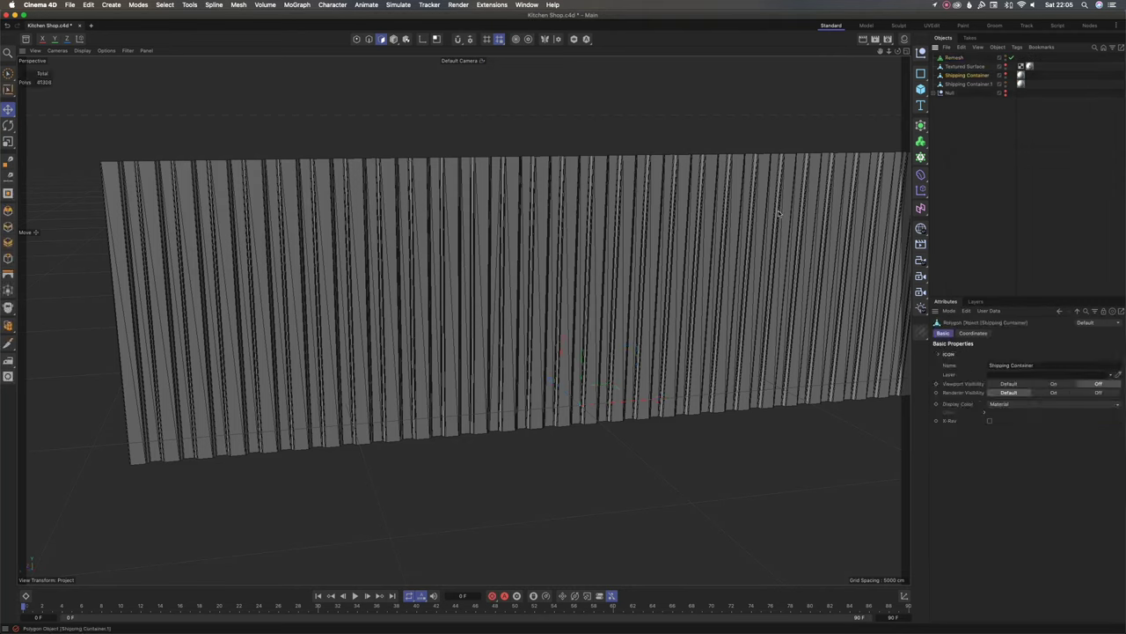
Step: Make the split wall object, Shipping Container.1, a child of the Remesh generator
{"action": "left_click", "coordinate": [393, 39]}
{"action": "left_click", "coordinate": [560, 215]}
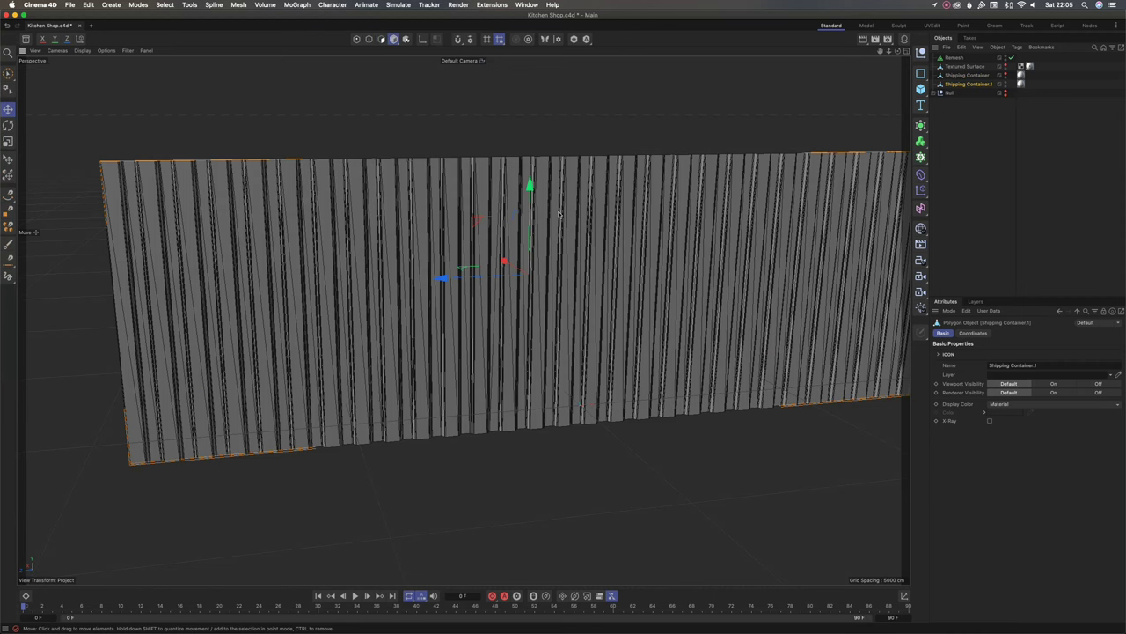
{"action": "left_click_drag", "start_coordinate": [958, 85], "coordinate": [956, 59]}
{"action": "left_click", "coordinate": [954, 58]}
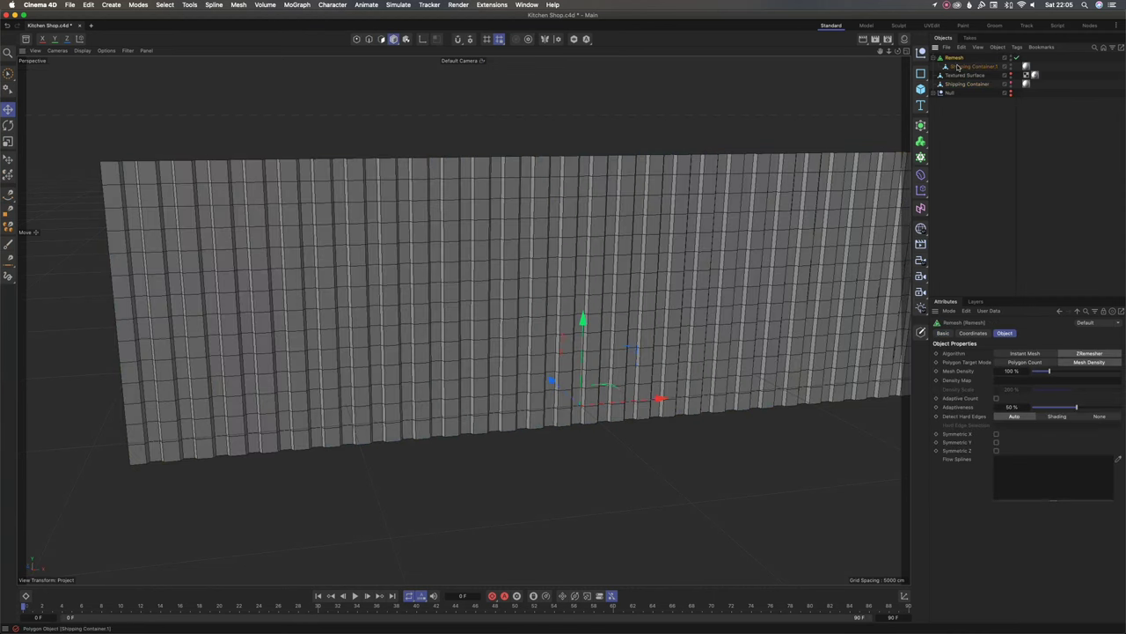
{"action": "left_click", "coordinate": [959, 66]}
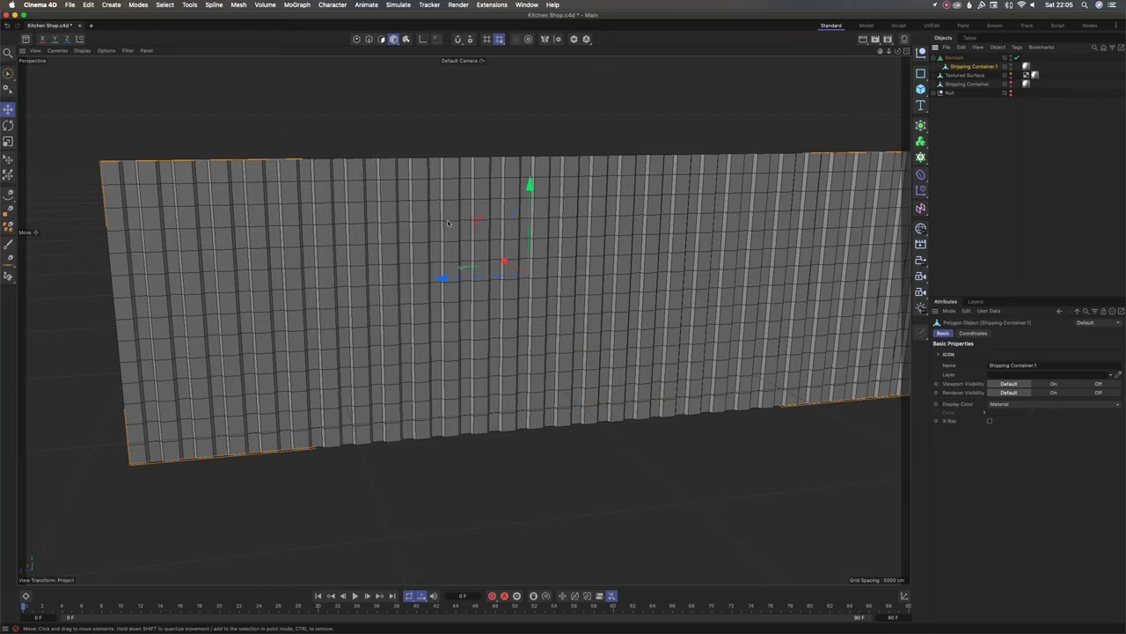
{"action": "right_click_drag", "start_coordinate": [484, 252], "coordinate": [405, 259], "text": "alt"}
{"action": "left_click_drag", "start_coordinate": [405, 259], "coordinate": [423, 294], "text": "alt"}
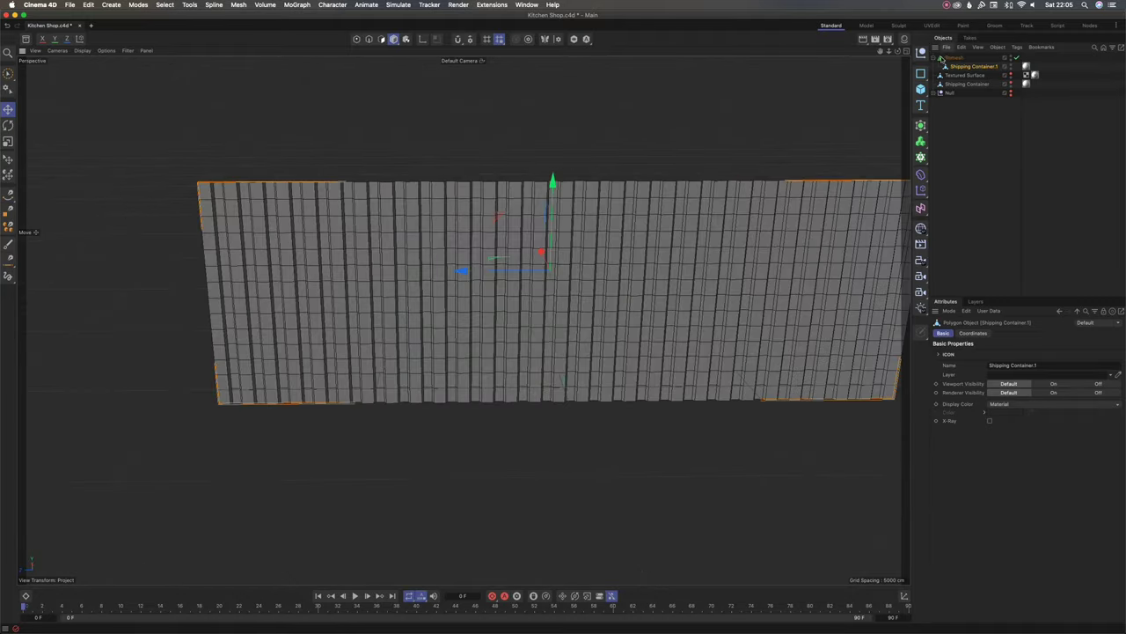
Step: Switch the Remesh generator to the Instant Mesh algorithm with Polygon Count as target mode and a count of 100000
{"action": "left_click", "coordinate": [954, 57]}
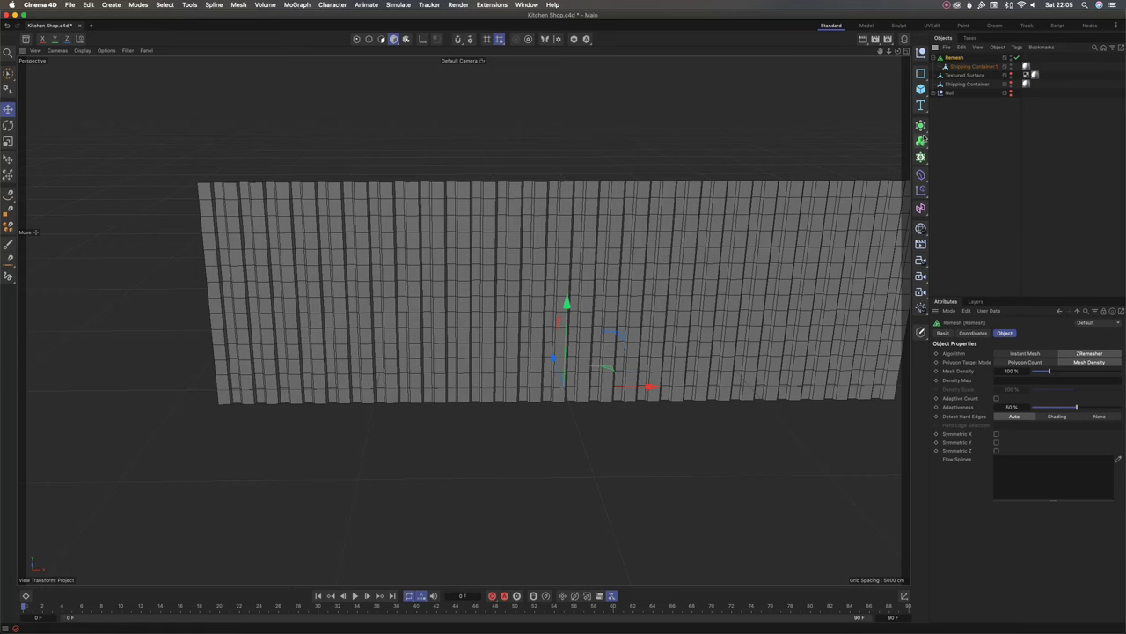
{"action": "left_click", "coordinate": [1031, 354]}
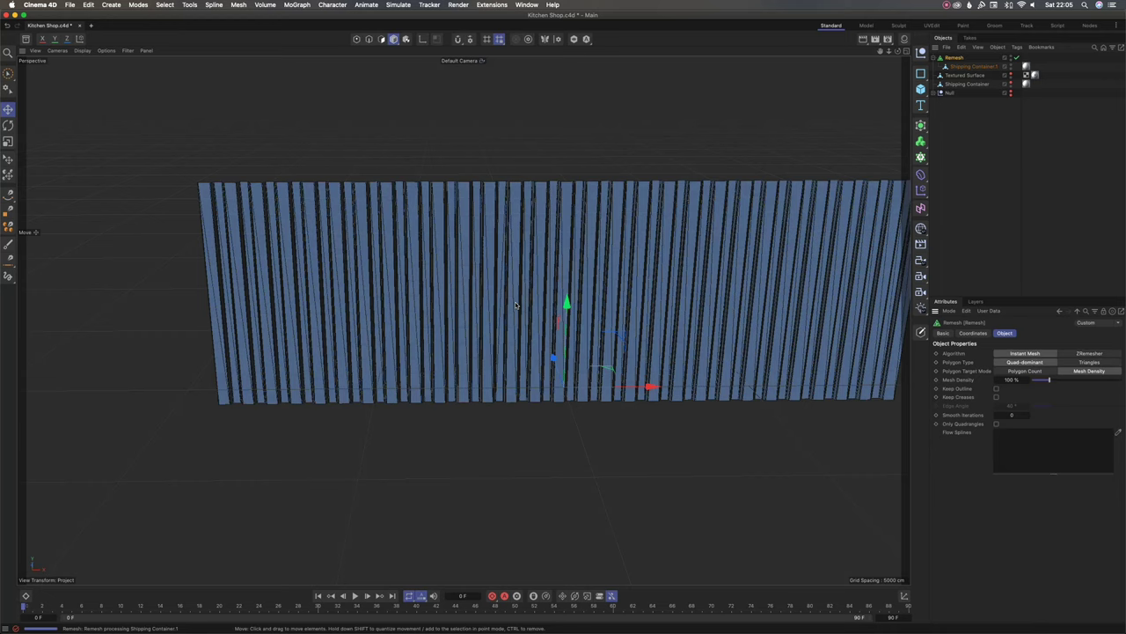
{"action": "left_click", "coordinate": [1034, 371]}
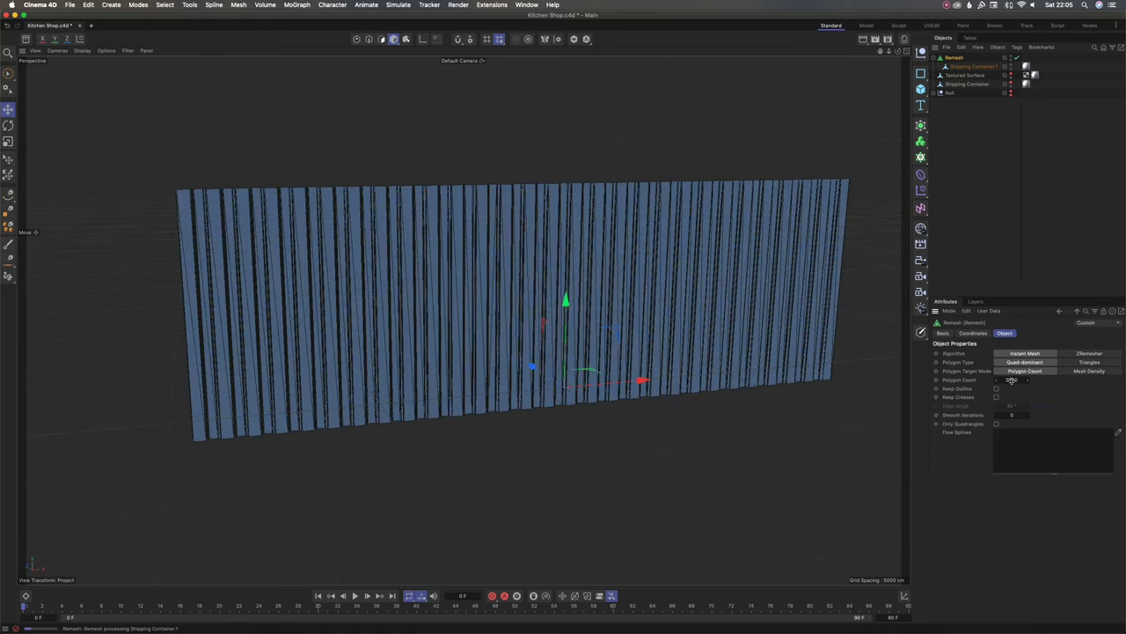
{"action": "left_click_drag", "start_coordinate": [482, 316], "coordinate": [607, 357], "text": "alt"}
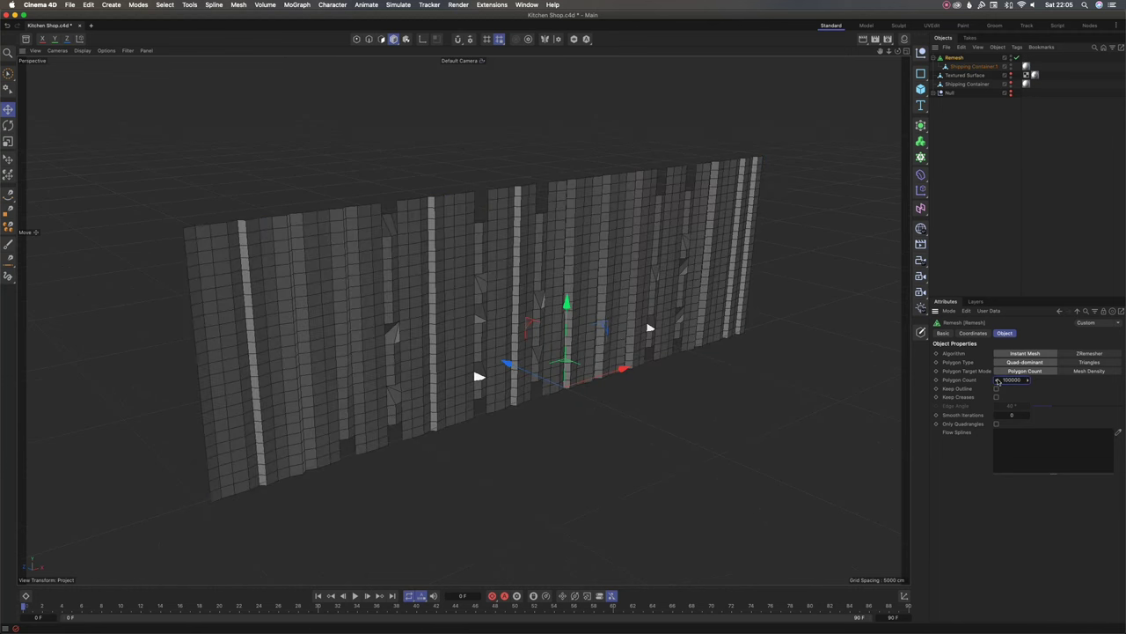
{"action": "key", "text": "Return"}
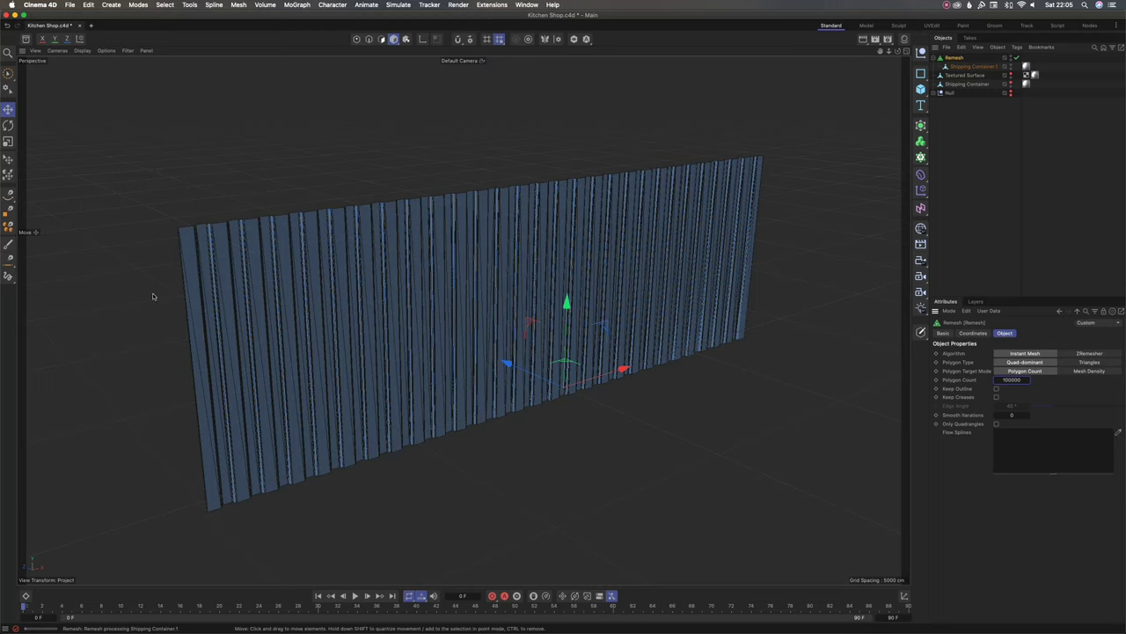
Step: Examine the corrugated wall from several angles and compare the settings of the Remesh generator and its child object
{"action": "left_click_drag", "start_coordinate": [519, 320], "coordinate": [543, 293], "text": "alt"}
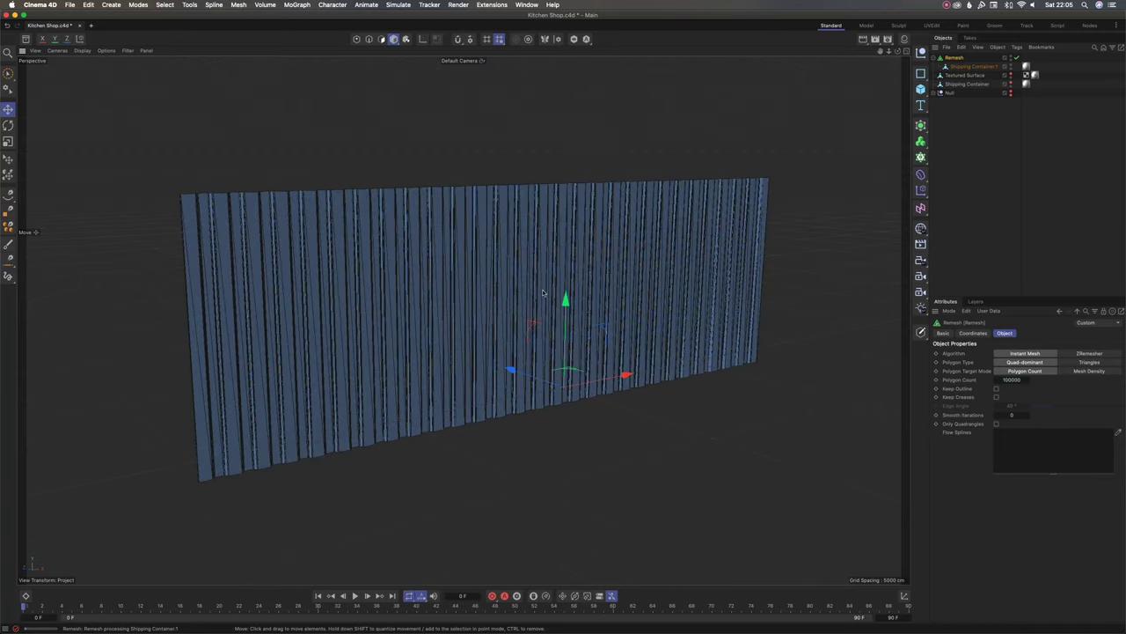
{"action": "left_click_drag", "start_coordinate": [546, 371], "coordinate": [578, 366], "text": "alt"}
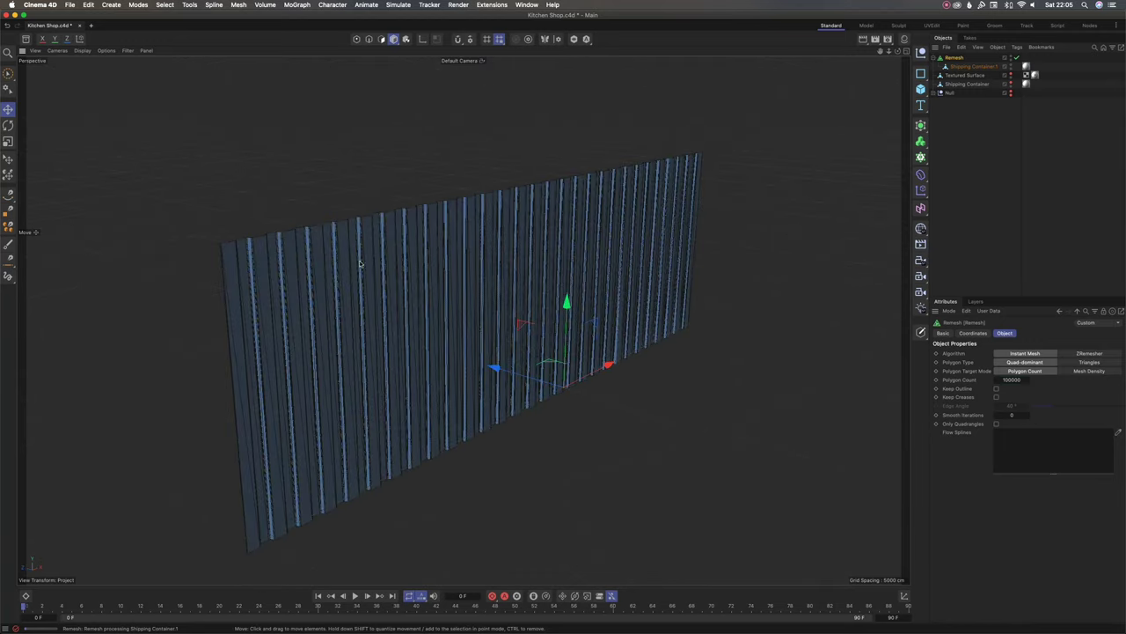
{"action": "left_click_drag", "start_coordinate": [360, 264], "coordinate": [389, 317], "text": "alt"}
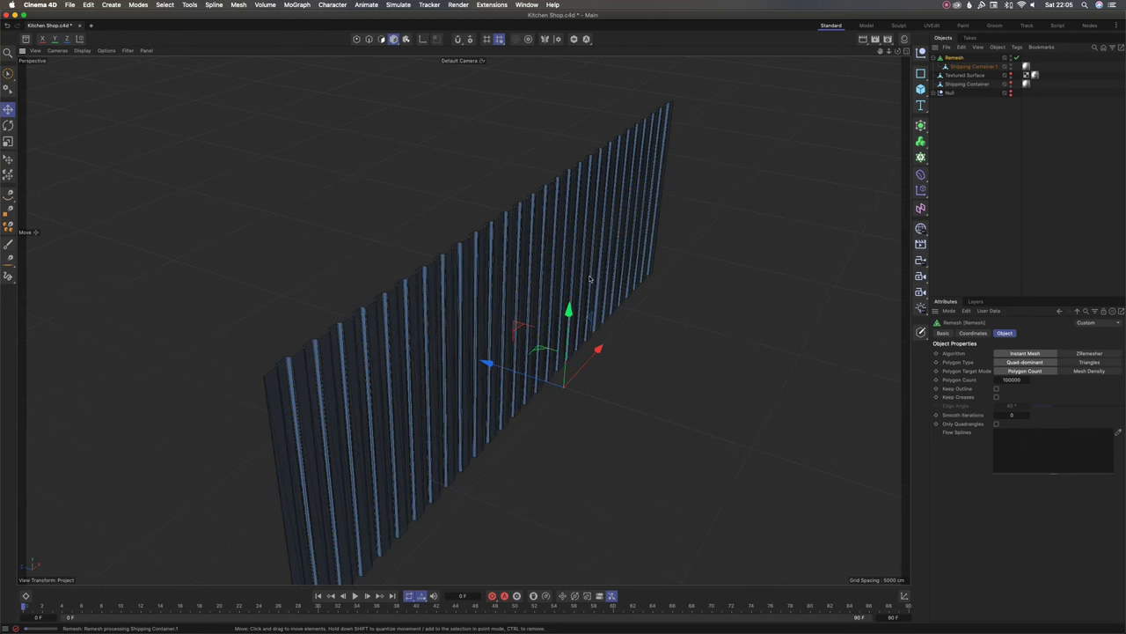
{"action": "left_click_drag", "start_coordinate": [489, 322], "coordinate": [463, 313], "text": "alt"}
{"action": "left_click", "coordinate": [975, 67]}
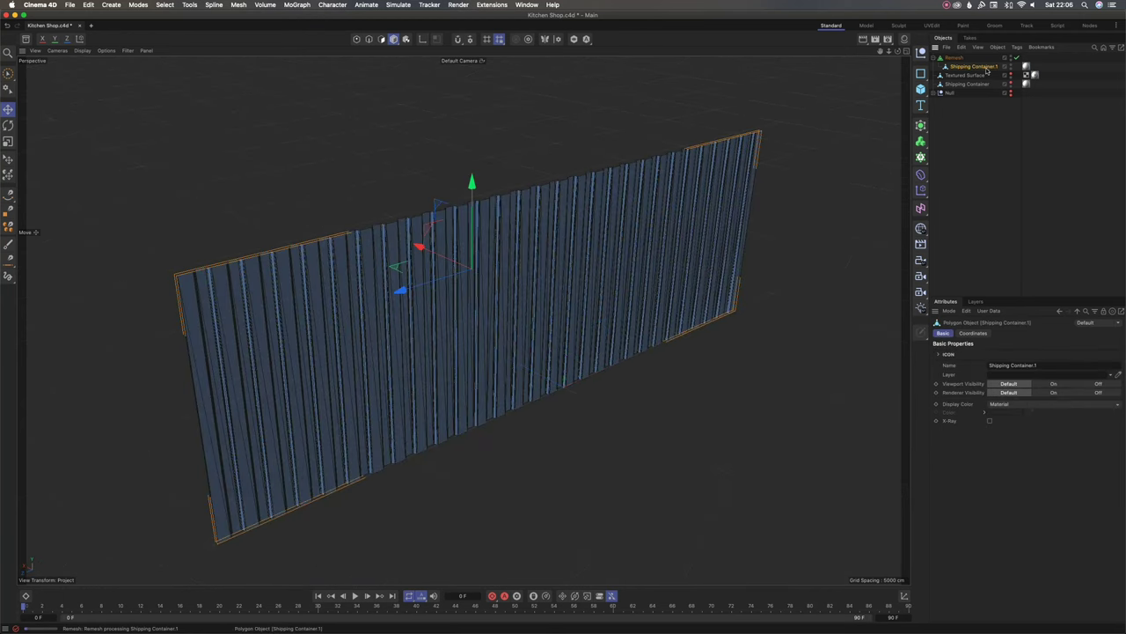
{"action": "left_click", "coordinate": [957, 59]}
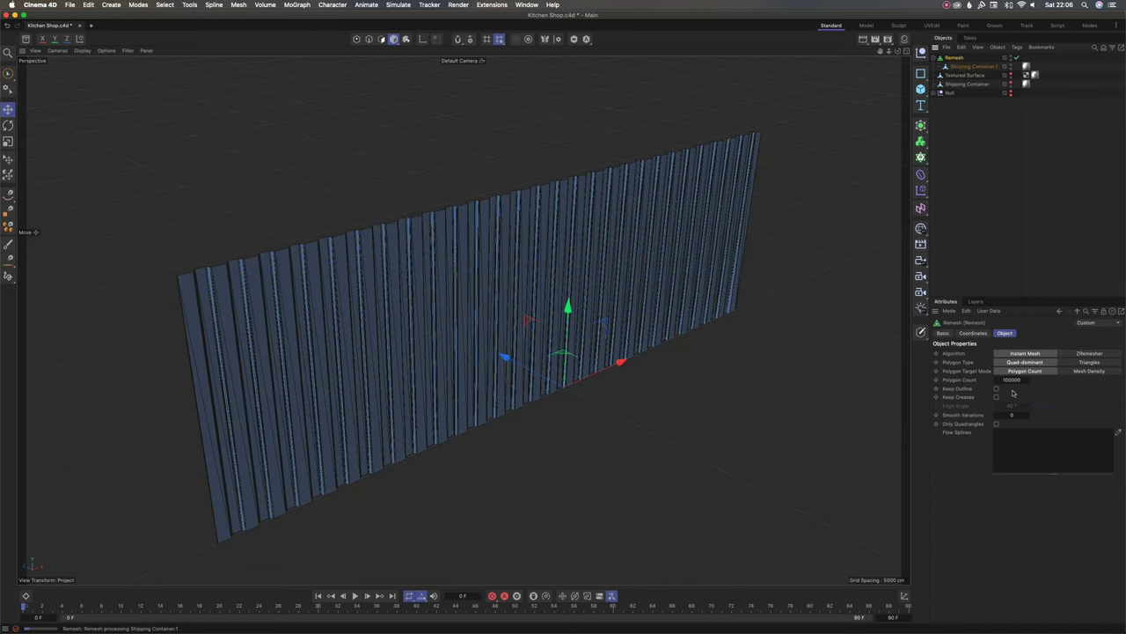
{"action": "left_click", "coordinate": [979, 67]}
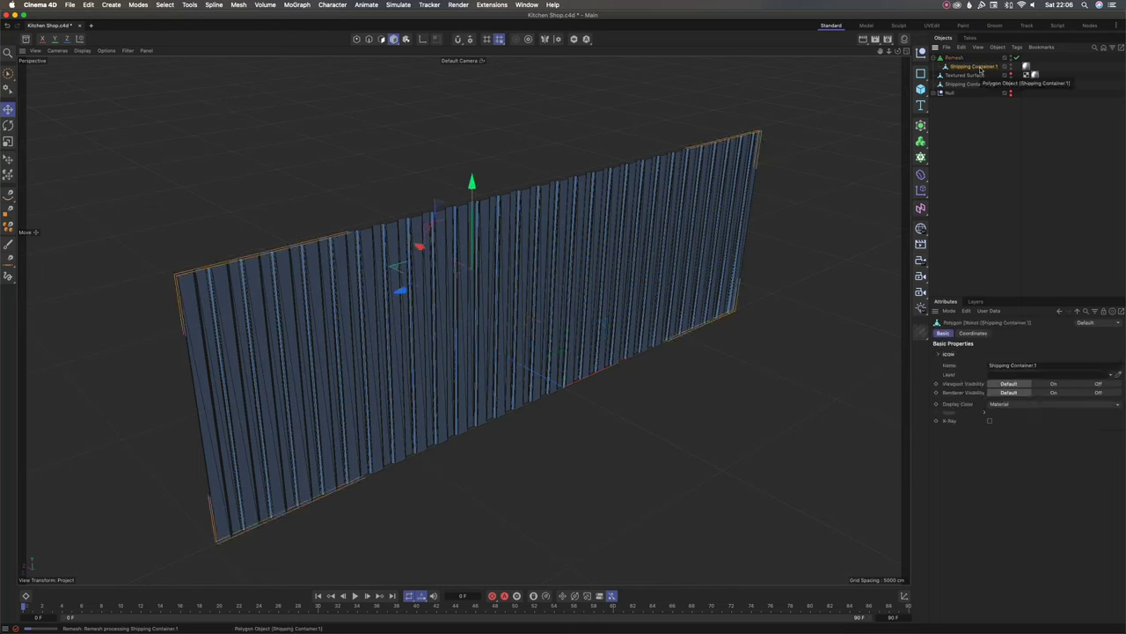
{"action": "left_click", "coordinate": [957, 59]}
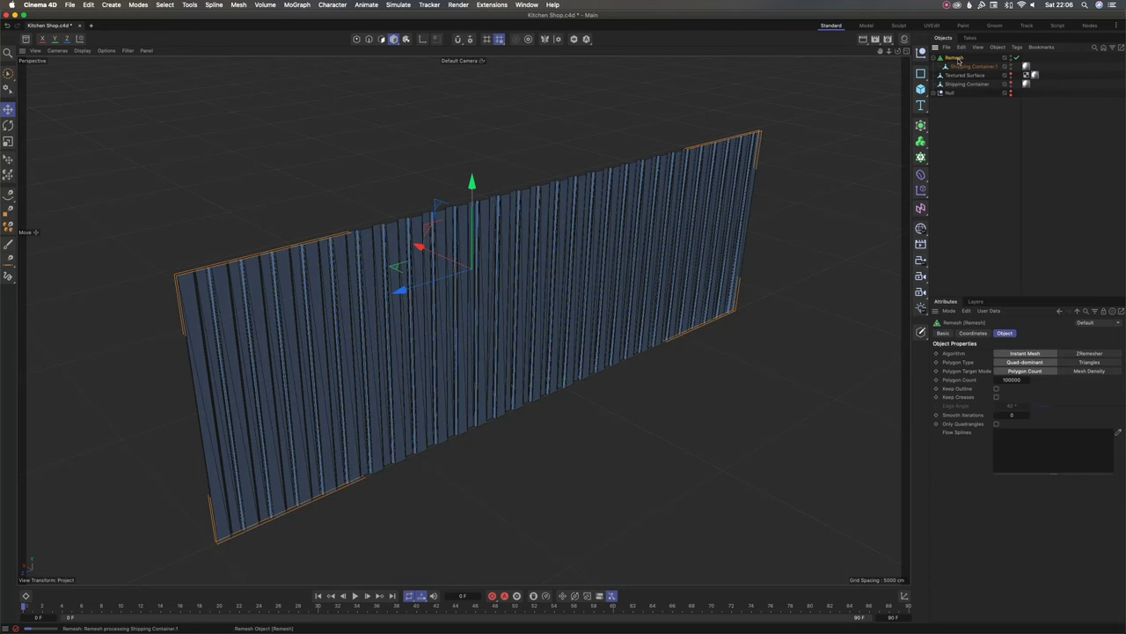
{"action": "left_click", "coordinate": [969, 67]}
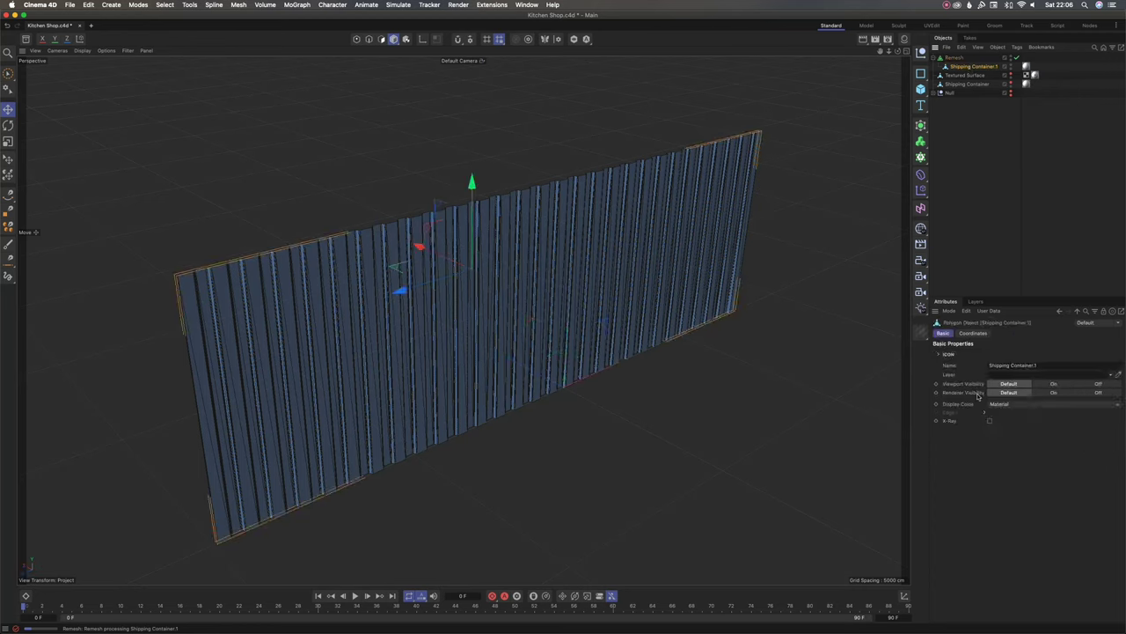
Step: Set the Remesh generator's polygon count to 1000 with the Instant Mesh algorithm
{"action": "left_click", "coordinate": [955, 59]}
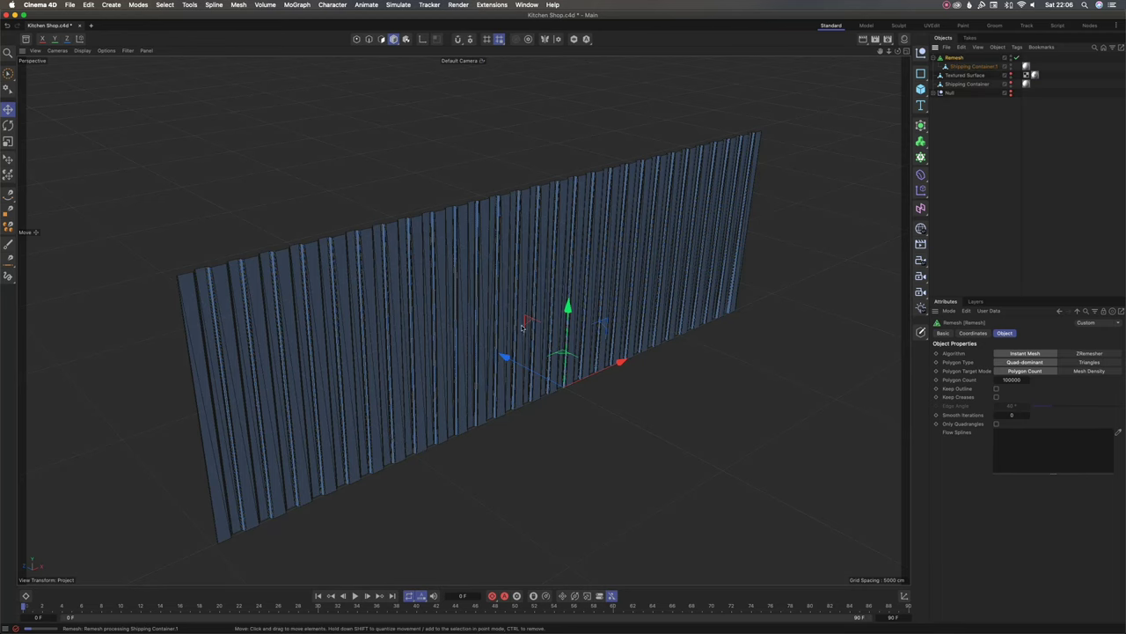
{"action": "double_click", "coordinate": [1011, 379]}
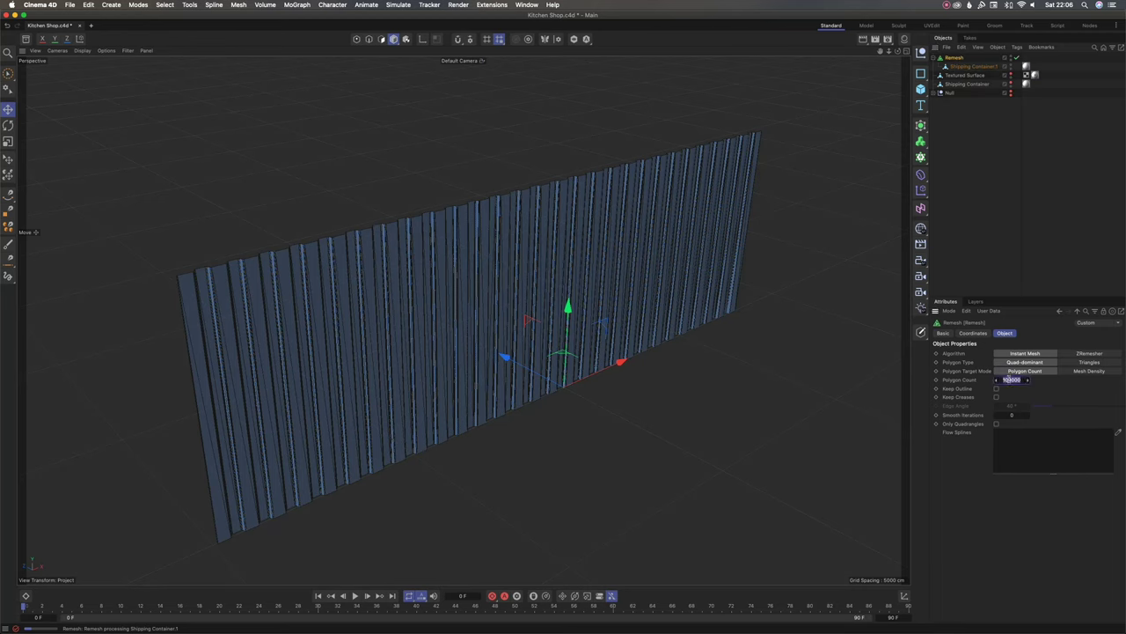
{"action": "left_click", "coordinate": [1011, 379]}
{"action": "type", "text": "1"}
{"action": "key", "text": "Return"}
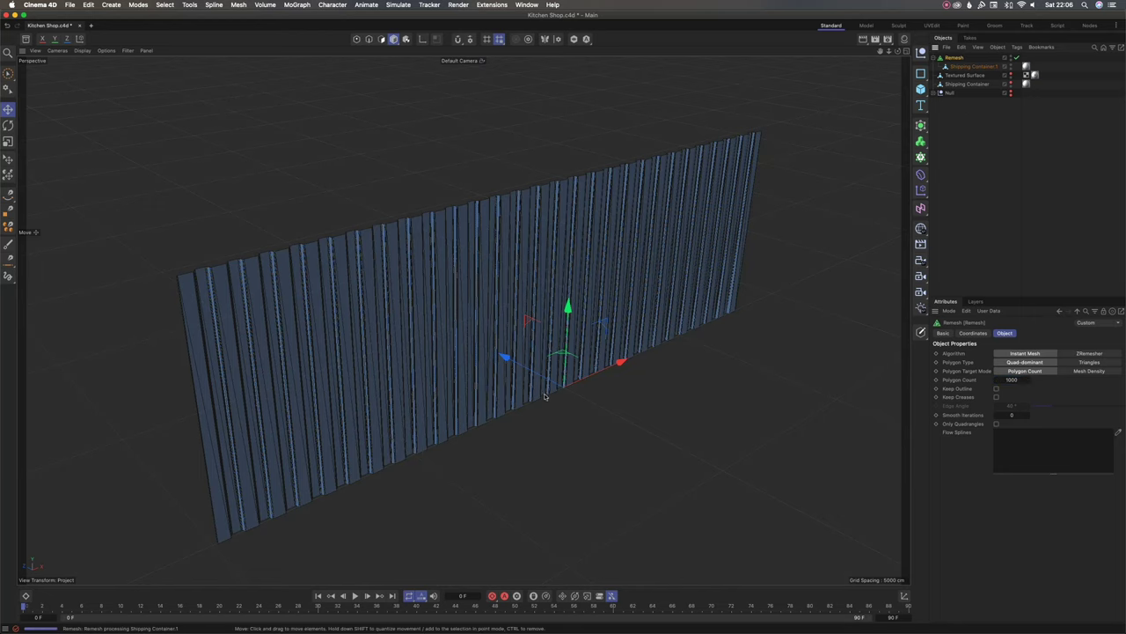
{"action": "mouse_move", "coordinate": [546, 392]}
{"action": "left_mouse_down", "text": "alt"}
{"action": "mouse_move", "coordinate": [722, 380]}
{"action": "mouse_move", "coordinate": [501, 374]}
{"action": "mouse_move", "coordinate": [551, 399]}
{"action": "mouse_move", "coordinate": [528, 390]}
{"action": "mouse_move", "coordinate": [536, 385]}
{"action": "left_mouse_up", "text": "alt"}
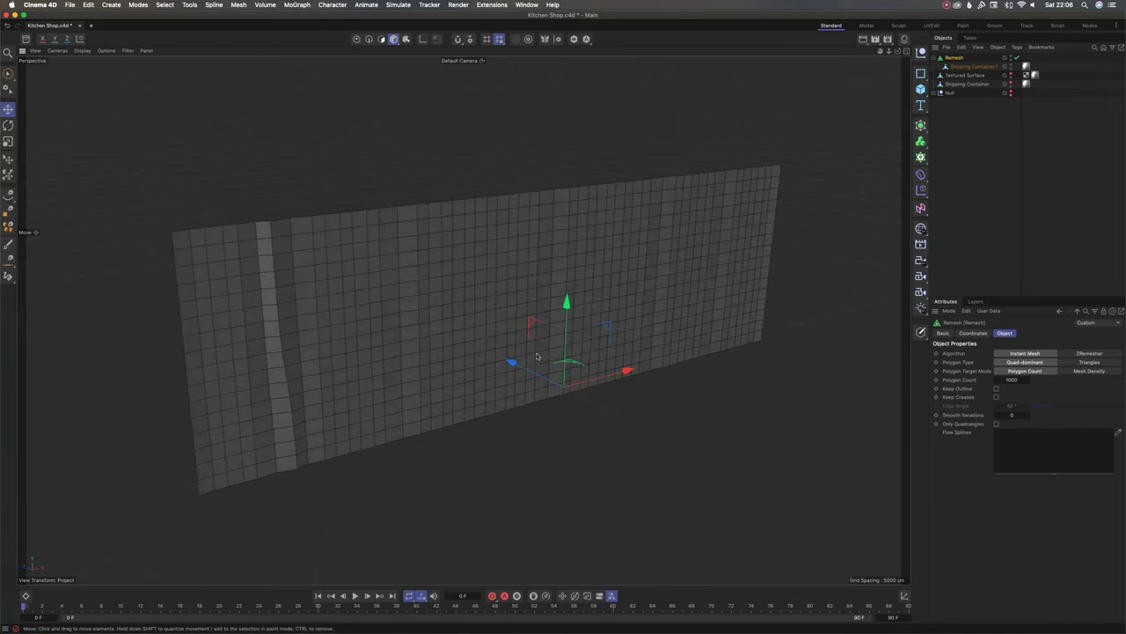
{"action": "scroll", "coordinate": [538, 355], "scroll_direction": "up", "scroll_amount": 1}
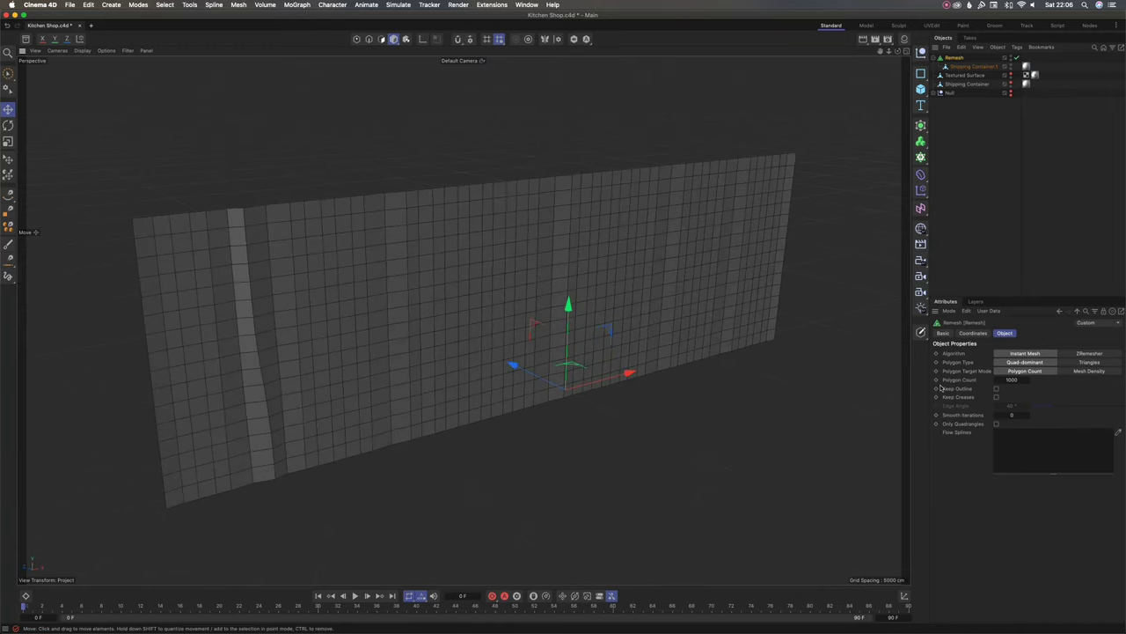
{"action": "double_click", "coordinate": [1008, 379]}
{"action": "key", "text": "Return"}
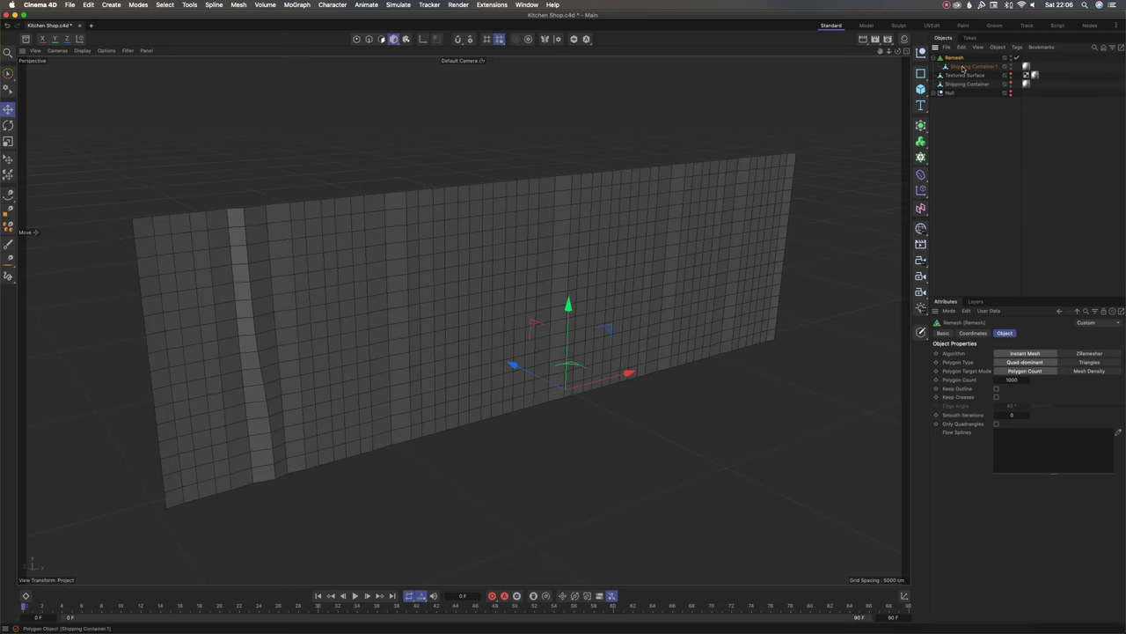
Step: Set the Remesh polygon count to 10000 and switch the algorithm to ZRemesher
{"action": "double_click", "coordinate": [1008, 379]}
{"action": "type", "text": "10000"}
{"action": "key", "text": "Return"}
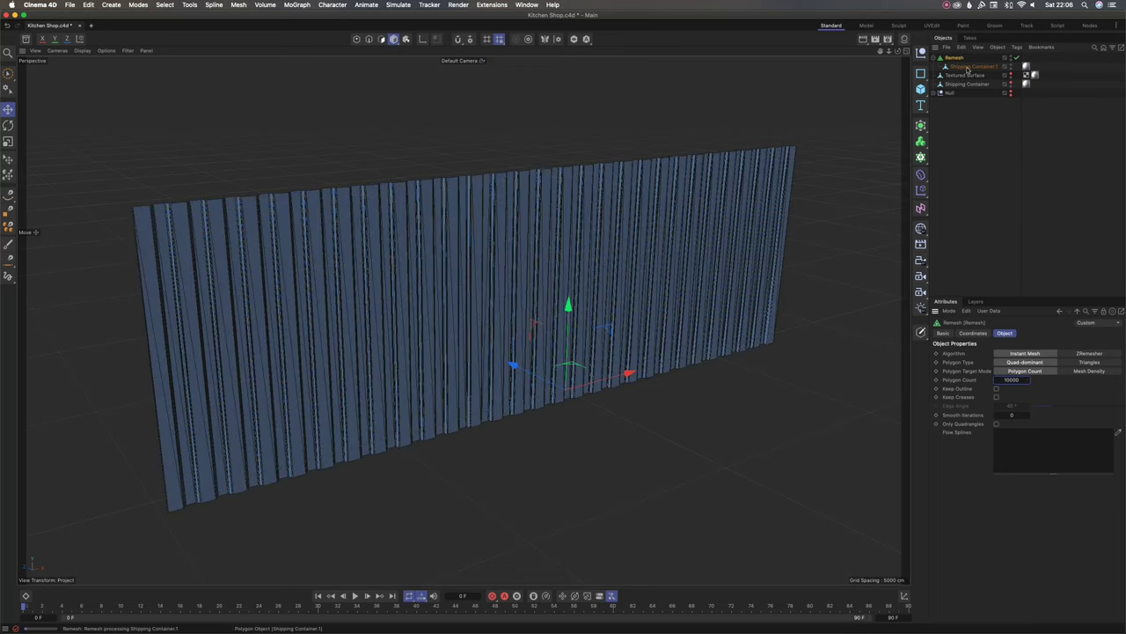
{"action": "left_click", "coordinate": [1088, 352]}
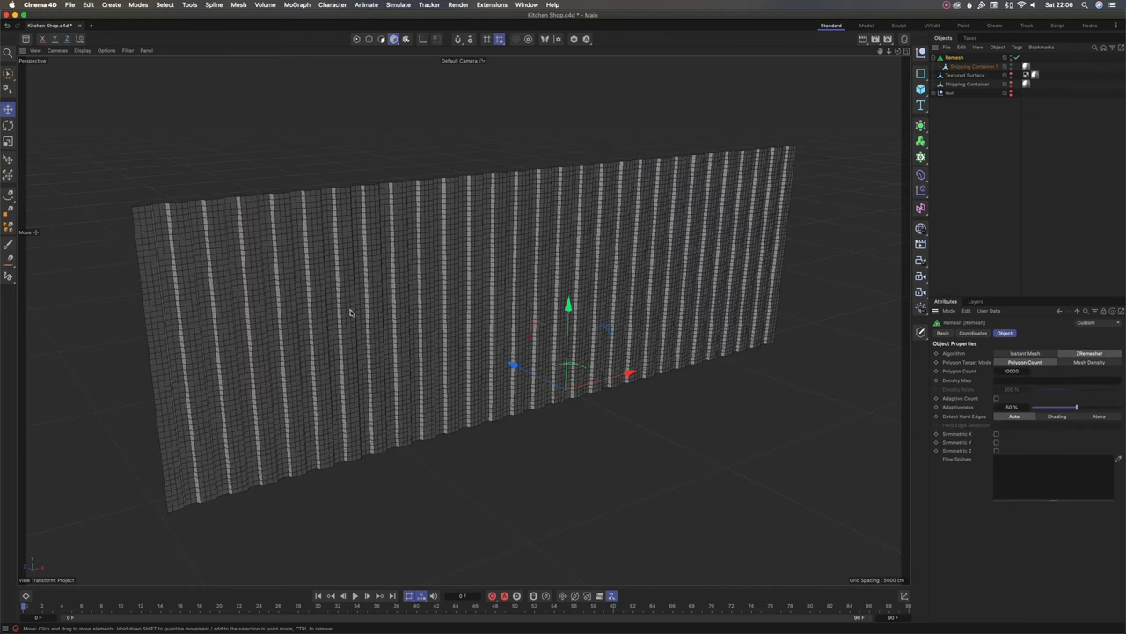
{"action": "left_click_drag", "start_coordinate": [284, 329], "coordinate": [344, 405], "text": "alt"}
Step: Set the polygon count of the ZRemesher remesh on the split wall to 1000
{"action": "double_click", "coordinate": [1010, 370]}
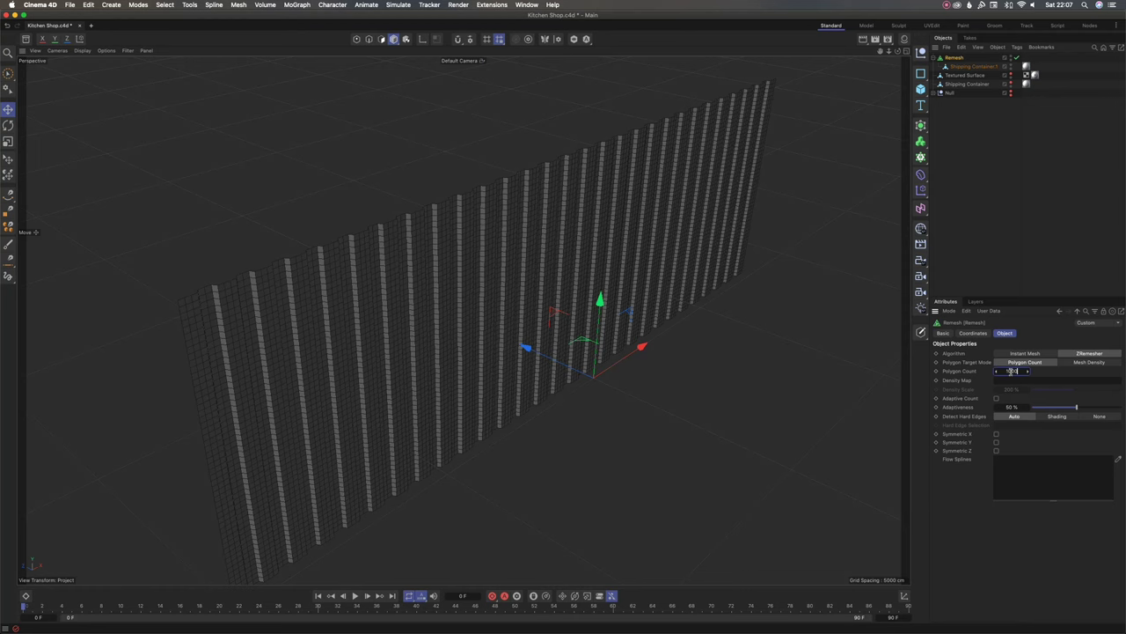
{"action": "type", "text": "1000"}
{"action": "key", "text": "Return"}
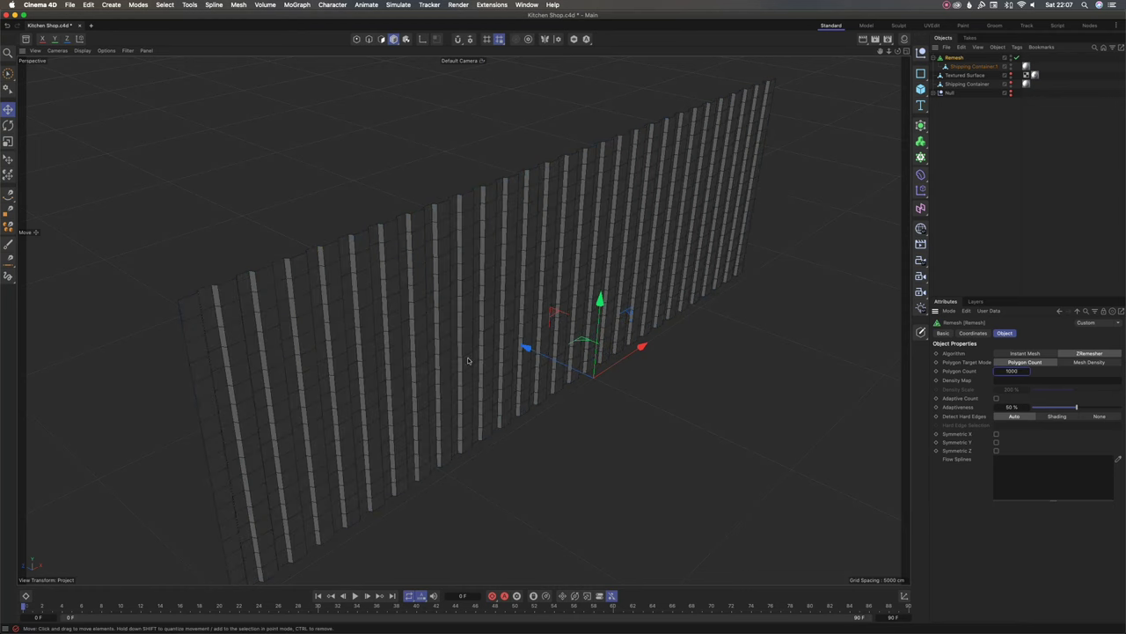
{"action": "scroll", "coordinate": [479, 358], "scroll_direction": "down", "scroll_amount": 4}
{"action": "mouse_move", "coordinate": [357, 329]}
{"action": "left_mouse_down", "text": "alt"}
{"action": "mouse_move", "coordinate": [299, 308]}
{"action": "mouse_move", "coordinate": [744, 314]}
{"action": "mouse_move", "coordinate": [452, 378]}
{"action": "mouse_move", "coordinate": [357, 330]}
{"action": "left_mouse_up", "text": "alt"}
{"action": "left_click", "coordinate": [966, 66]}
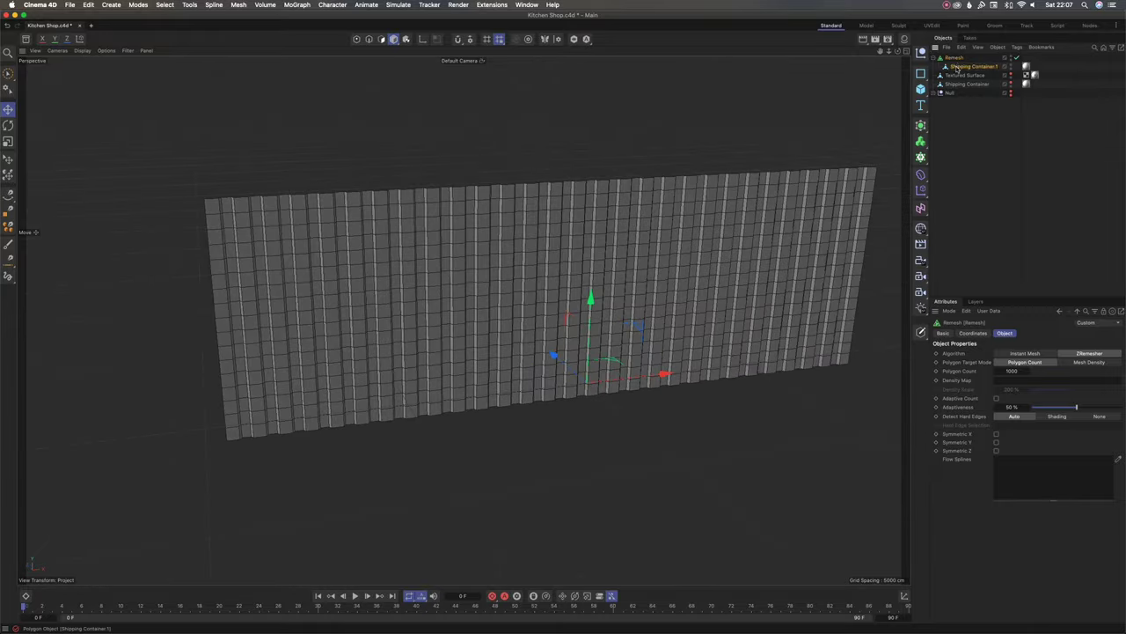
{"action": "left_click", "coordinate": [957, 59]}
{"action": "left_click", "coordinate": [960, 66]}
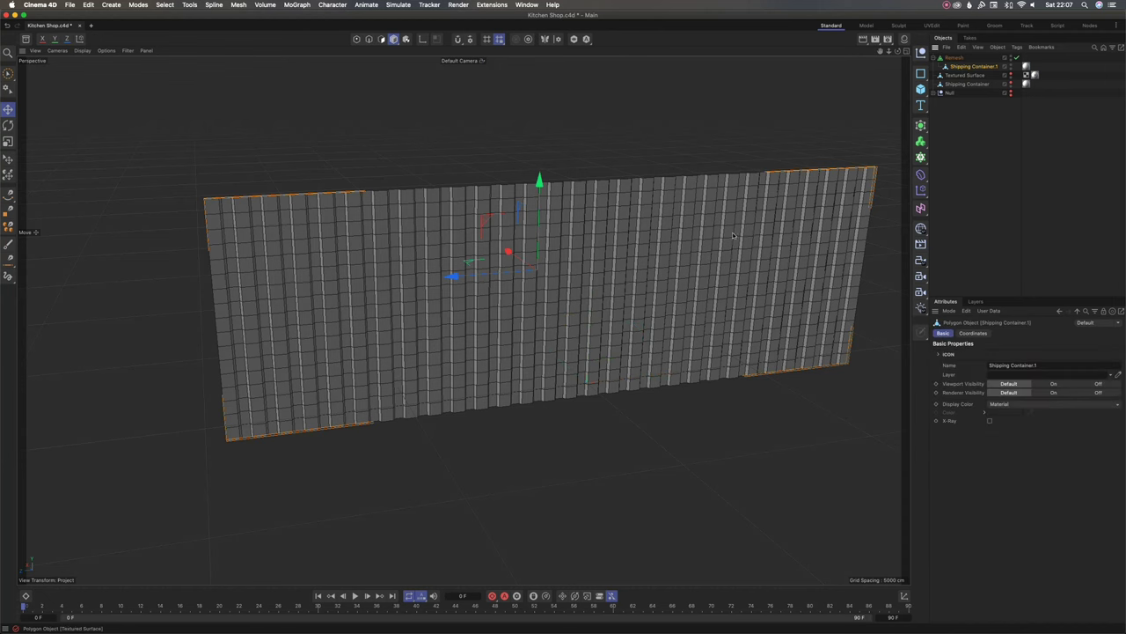
{"action": "left_click_drag", "start_coordinate": [503, 332], "coordinate": [469, 344], "text": "alt"}
{"action": "scroll", "coordinate": [534, 343], "scroll_direction": "down", "scroll_amount": 3}
{"action": "left_click_drag", "start_coordinate": [591, 362], "coordinate": [620, 360], "text": "alt"}
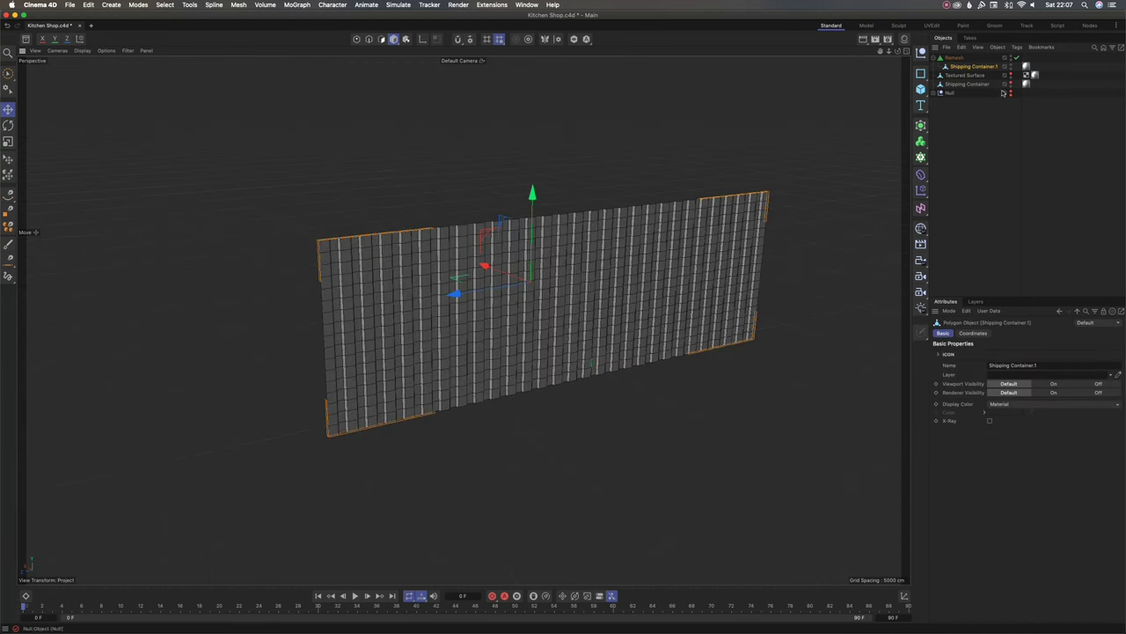
Step: Make the Textured Surface and original Shipping Container visible in the viewport again, and collapse and hide the Remesh object
{"action": "left_click", "coordinate": [968, 84]}
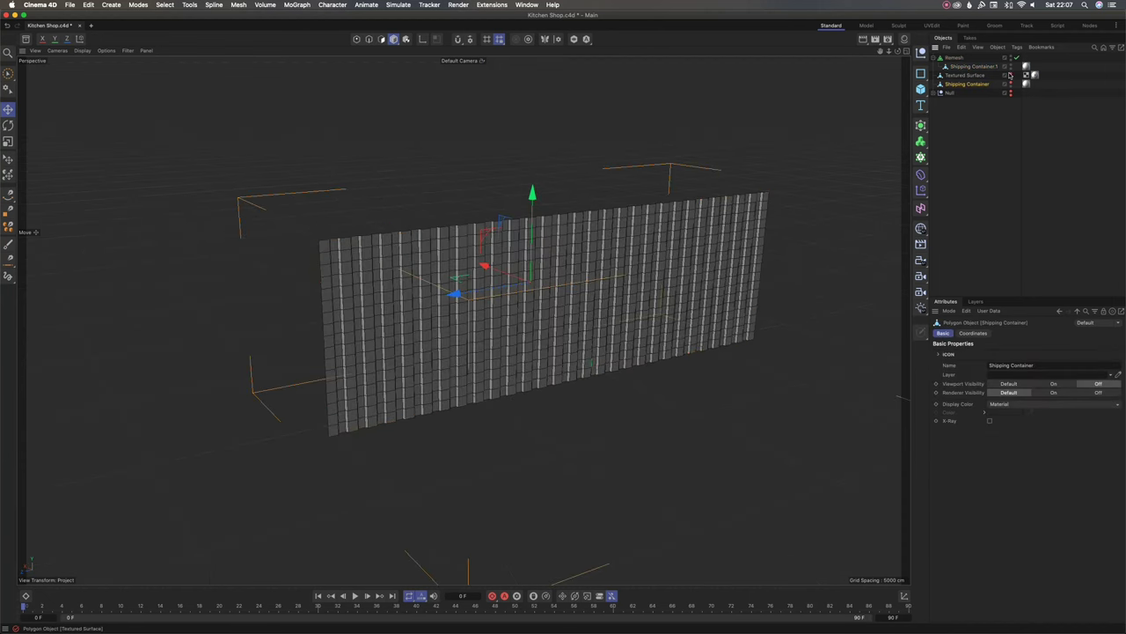
{"action": "left_click", "coordinate": [1008, 75]}
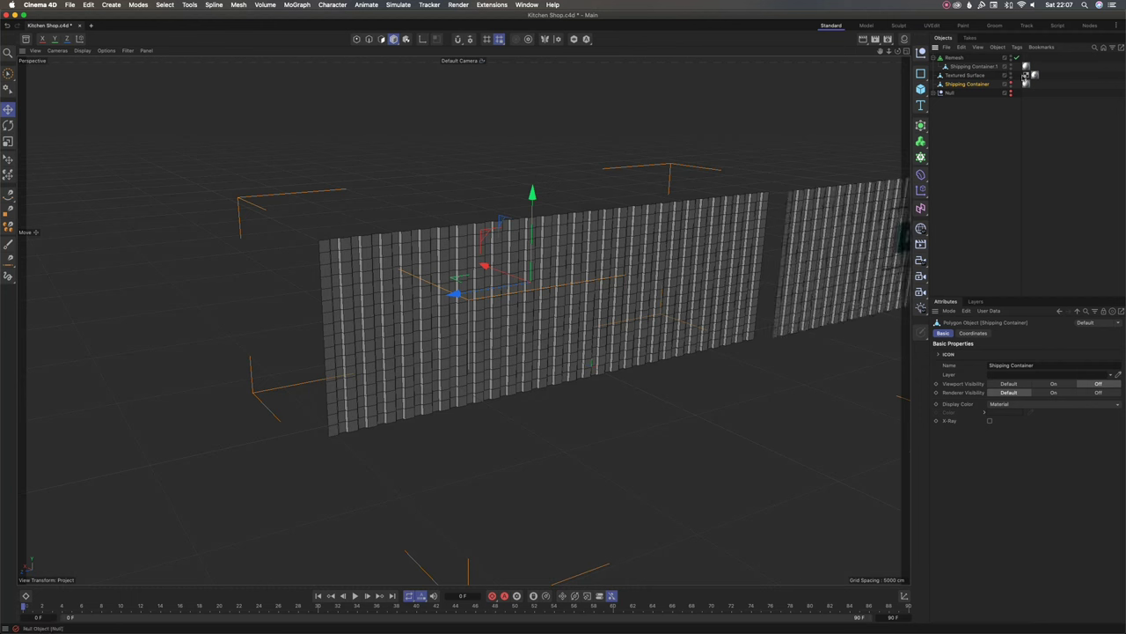
{"action": "left_click", "coordinate": [968, 76]}
{"action": "left_click", "coordinate": [972, 83]}
{"action": "left_click", "coordinate": [1011, 83]}
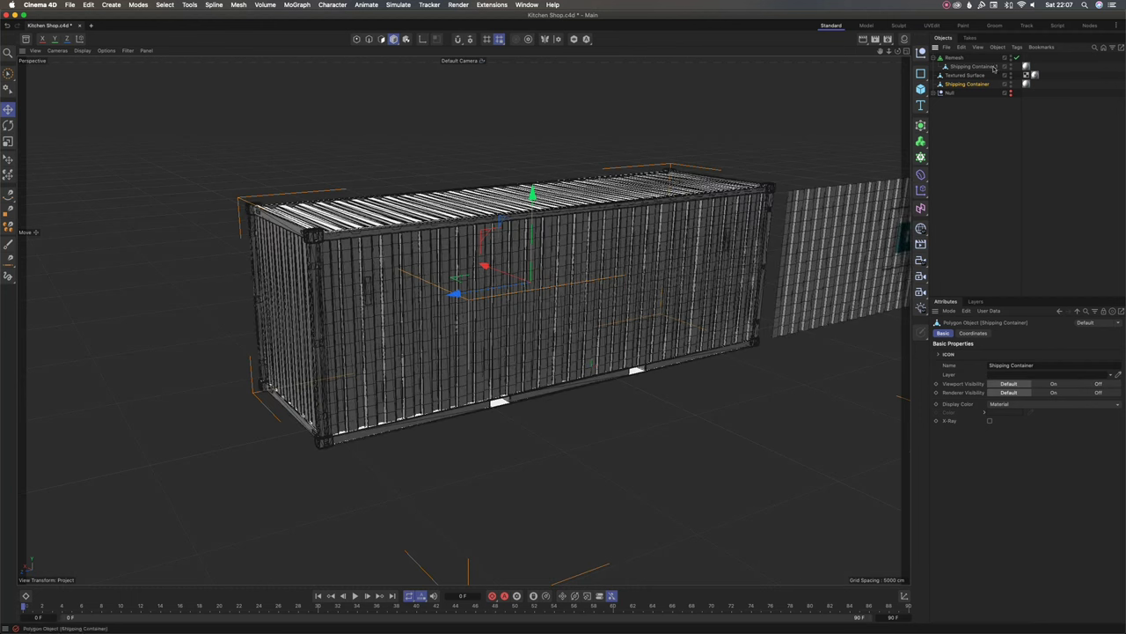
{"action": "left_click", "coordinate": [934, 57]}
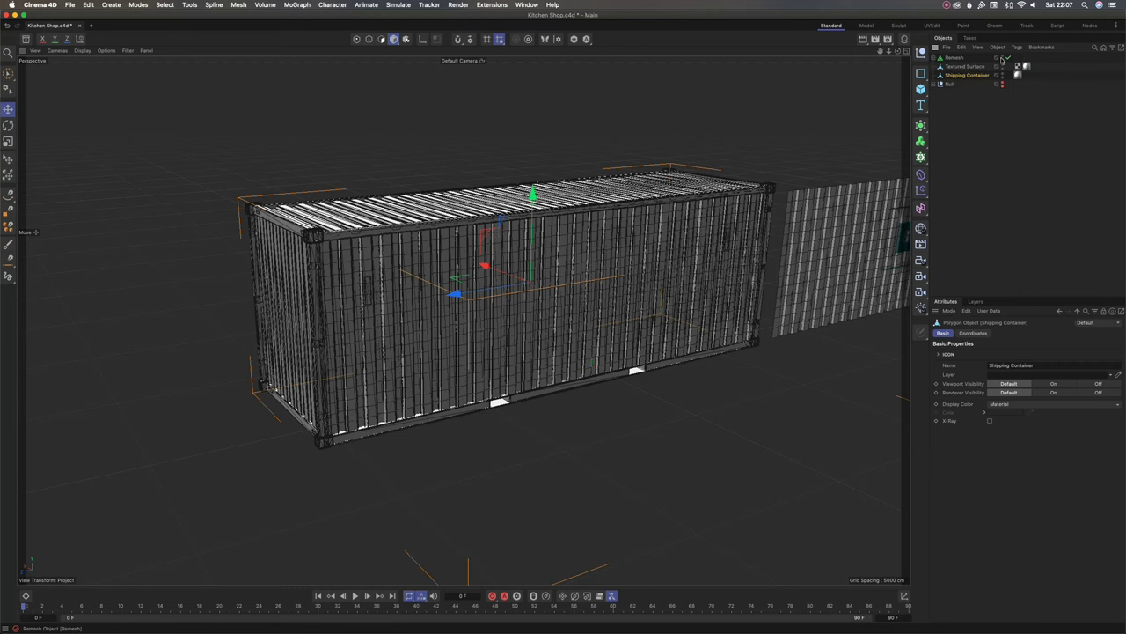
{"action": "left_click", "coordinate": [954, 57]}
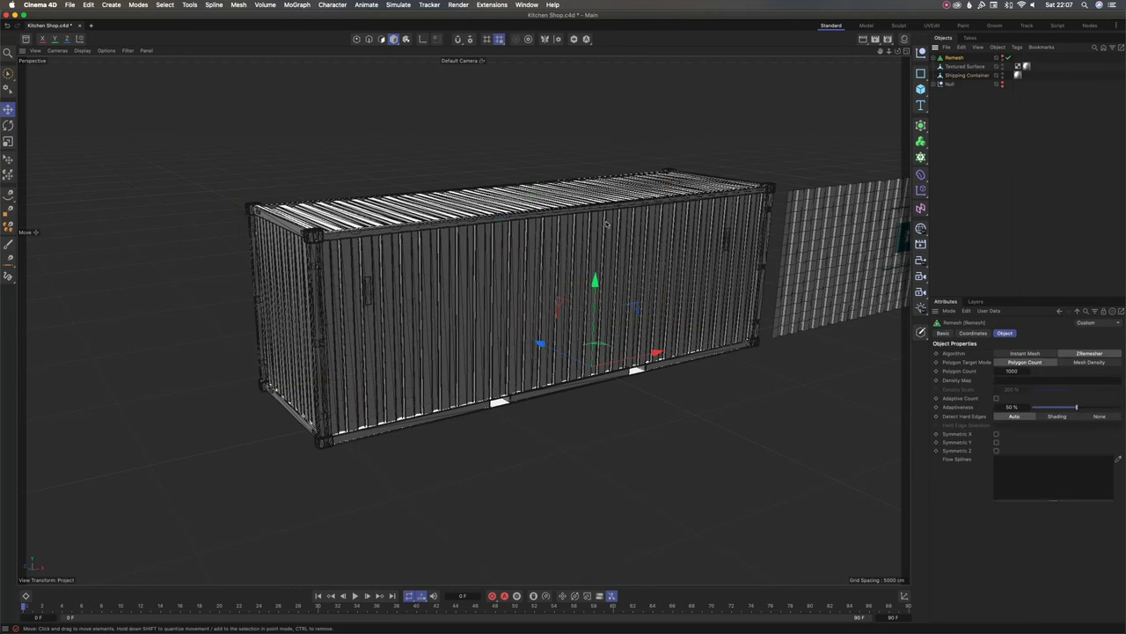
Step: Delete the corrugated side wall polygons from the original Shipping Container and show the Remesh object in their place
{"action": "left_click_drag", "start_coordinate": [469, 263], "coordinate": [478, 259], "text": "alt"}
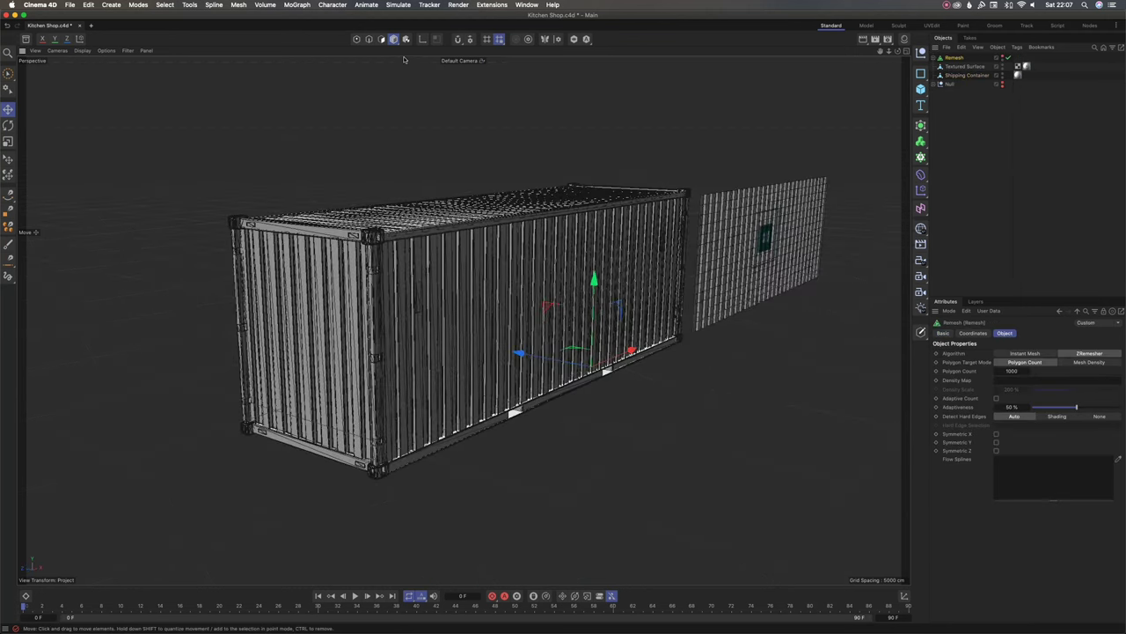
{"action": "left_click", "coordinate": [381, 38]}
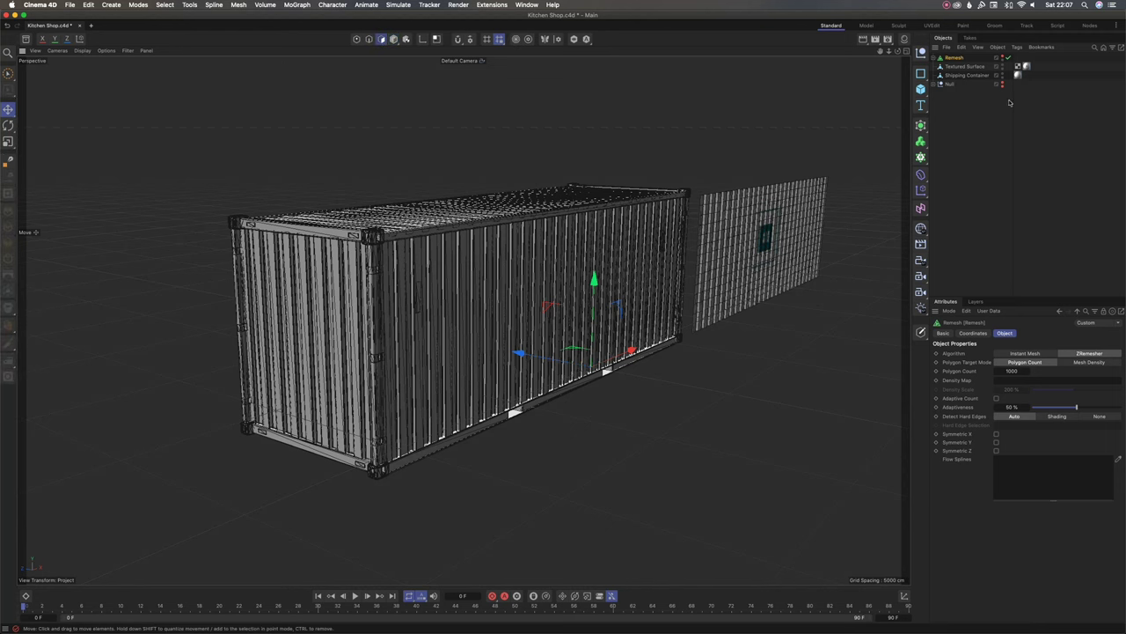
{"action": "left_click", "coordinate": [982, 76]}
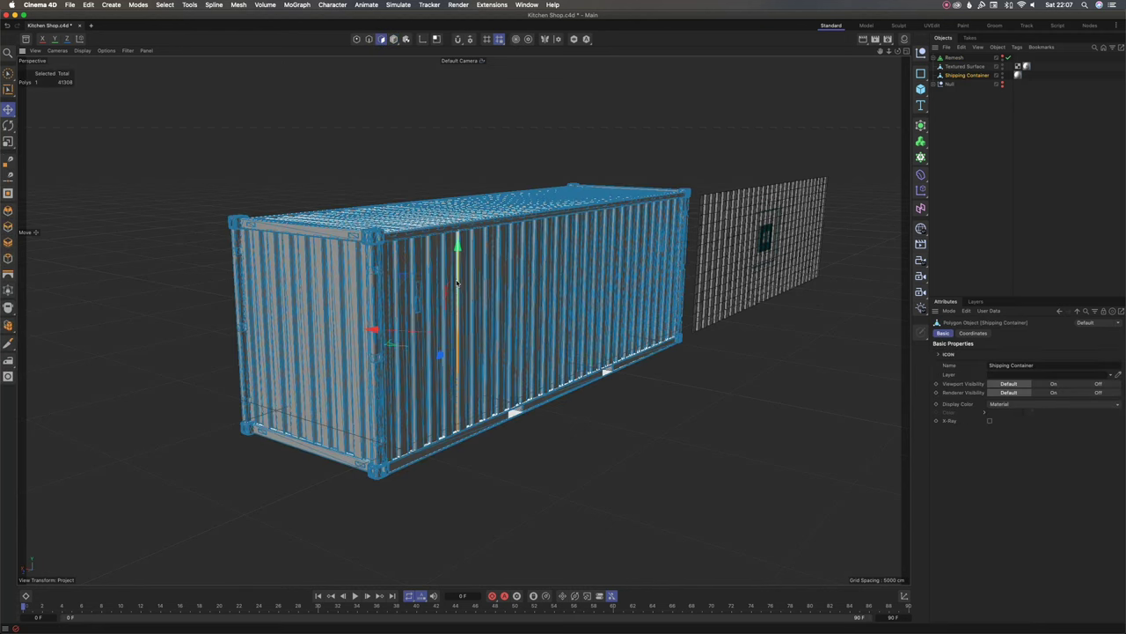
{"action": "left_click", "coordinate": [457, 282]}
{"action": "key", "text": "Delete"}
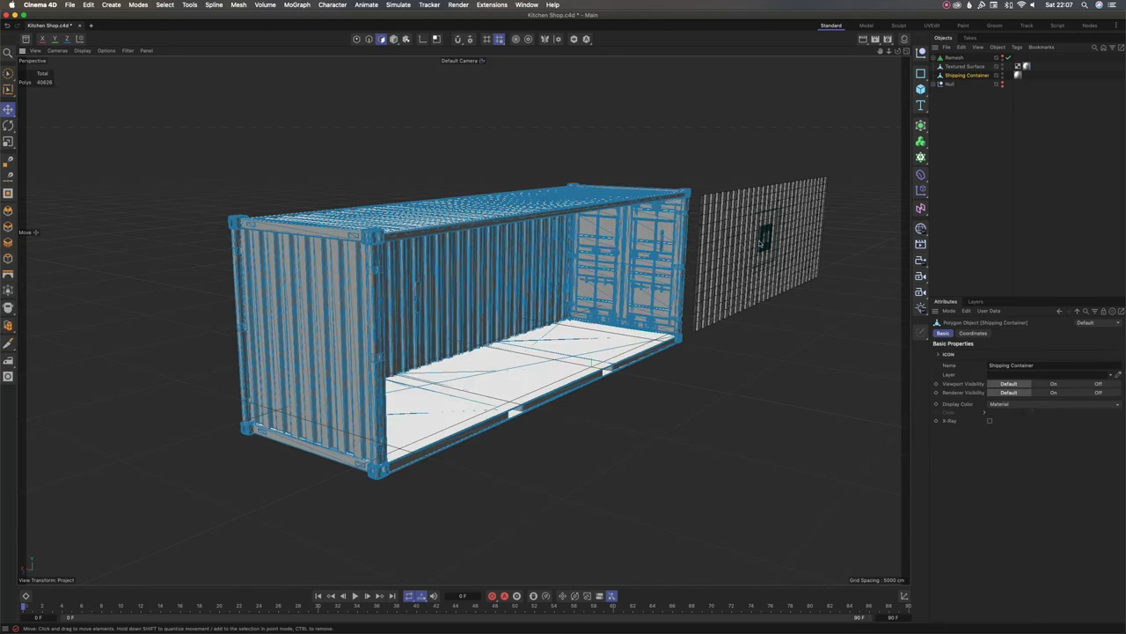
{"action": "key", "text": "super+z"}
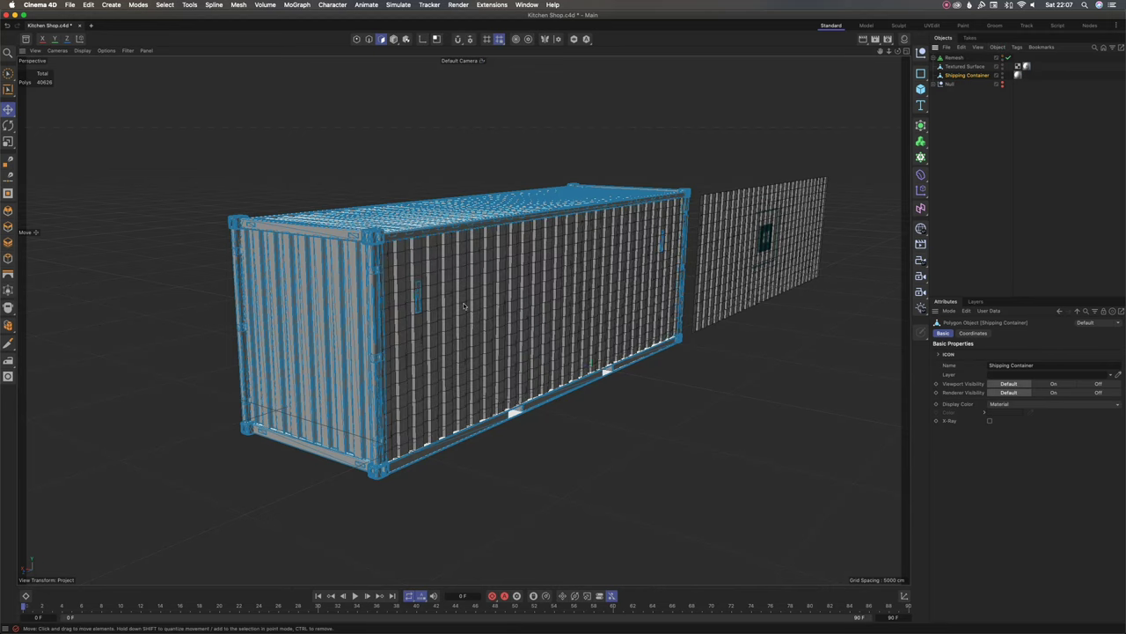
Step: Convert the Remesh generator and its child into a single polygon mesh with Connect Objects + Delete
{"action": "left_click_drag", "start_coordinate": [465, 305], "coordinate": [665, 264], "text": "alt"}
{"action": "left_click_drag", "start_coordinate": [530, 305], "coordinate": [540, 270], "text": "alt"}
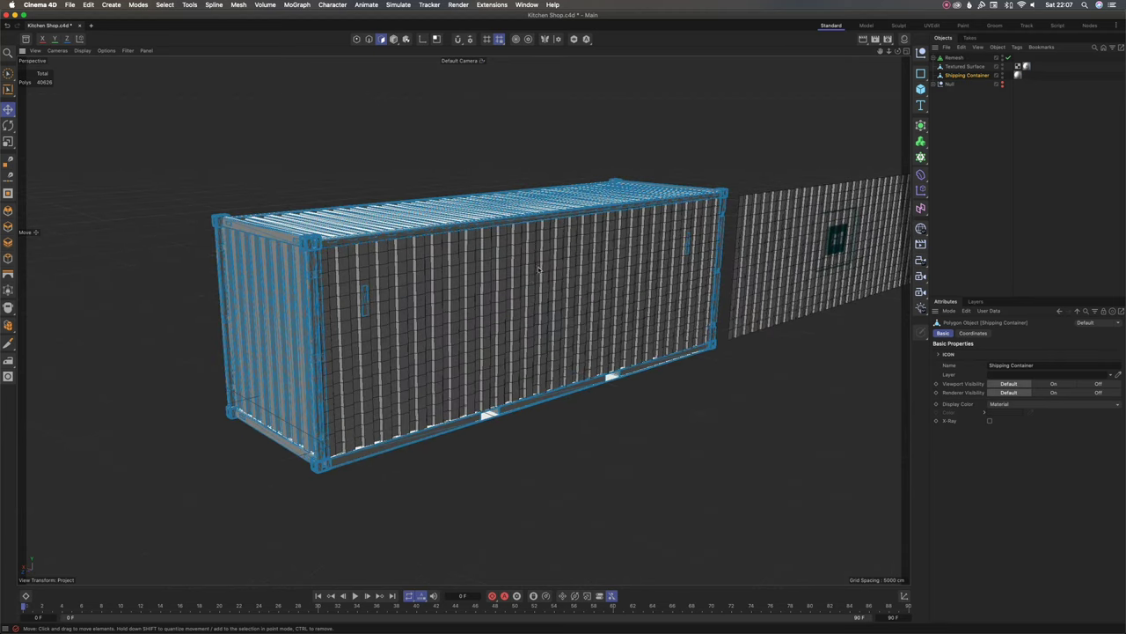
{"action": "left_click", "coordinate": [941, 58]}
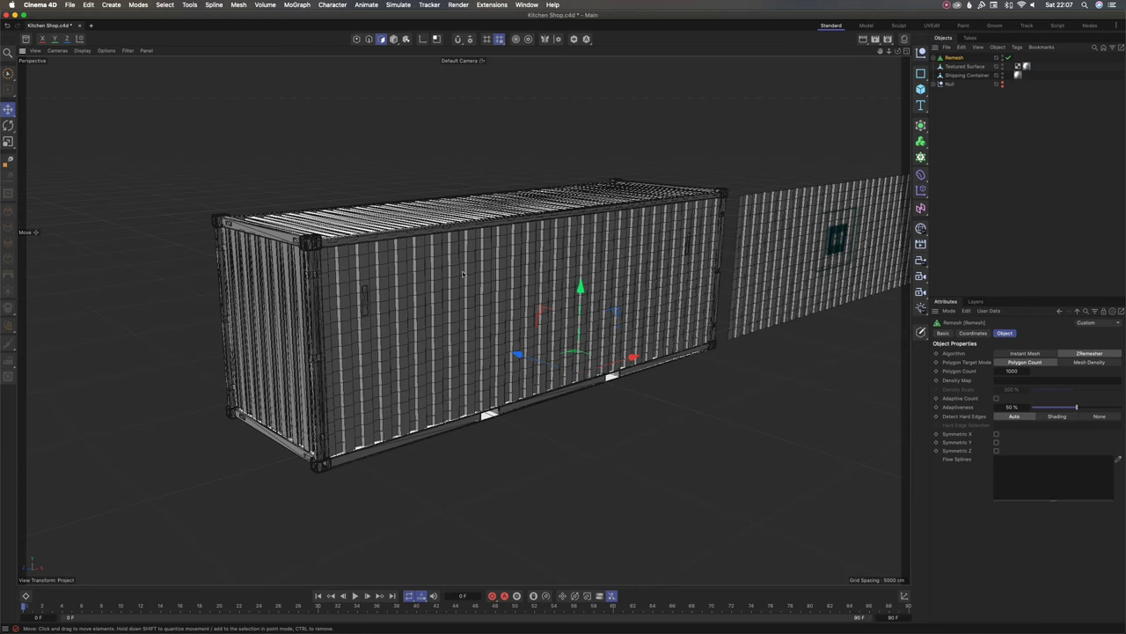
{"action": "left_click", "coordinate": [933, 58]}
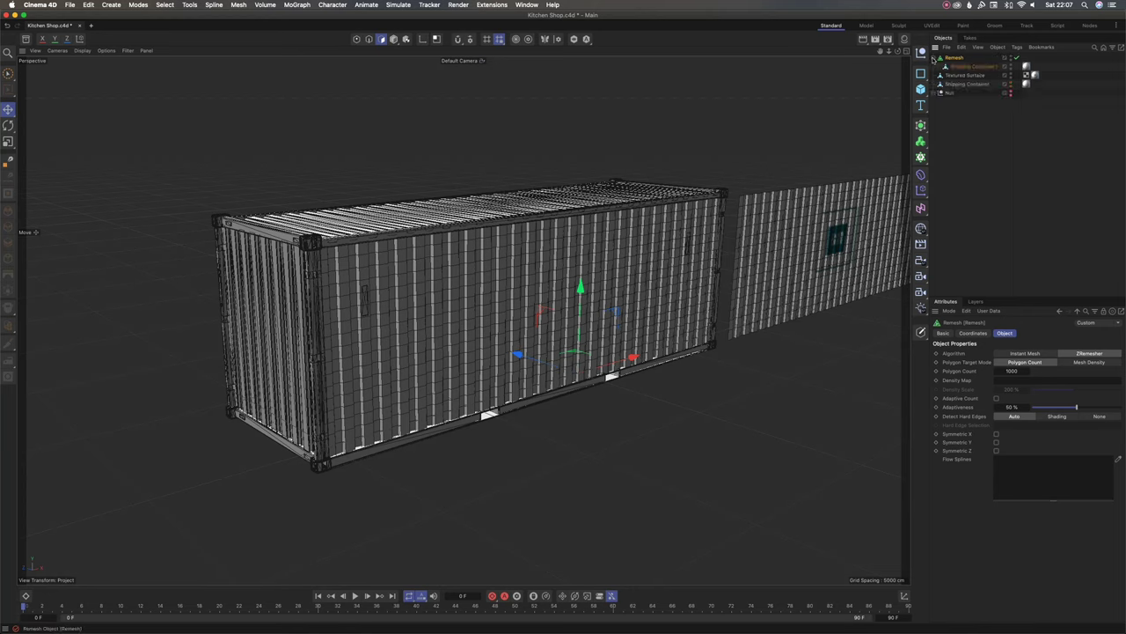
{"action": "left_click", "coordinate": [934, 58]}
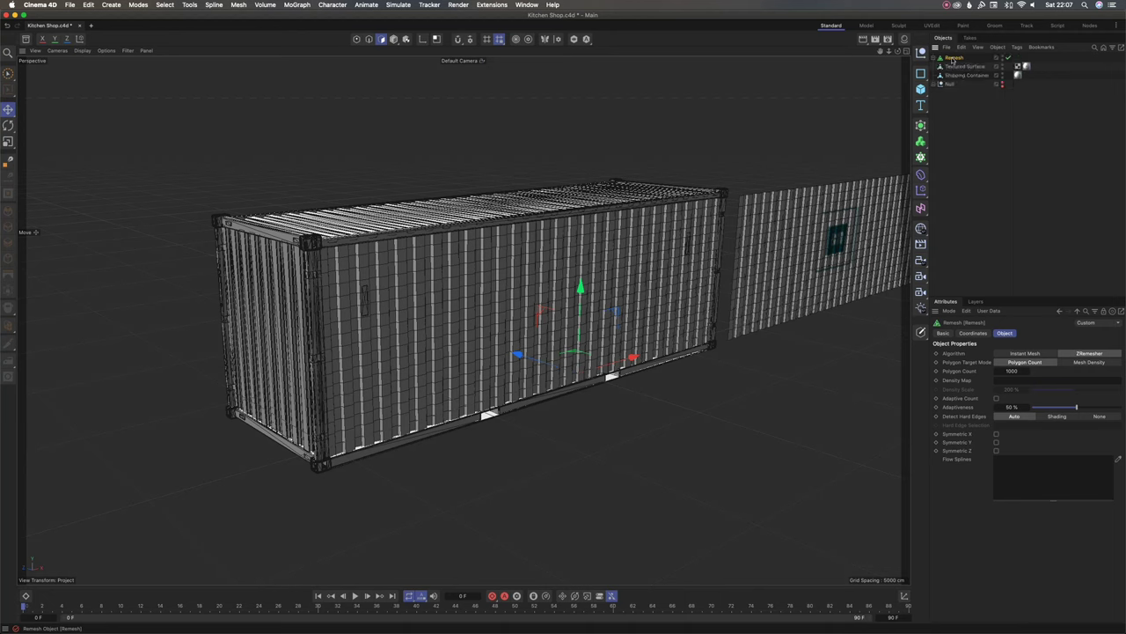
{"action": "right_click", "coordinate": [954, 59]}
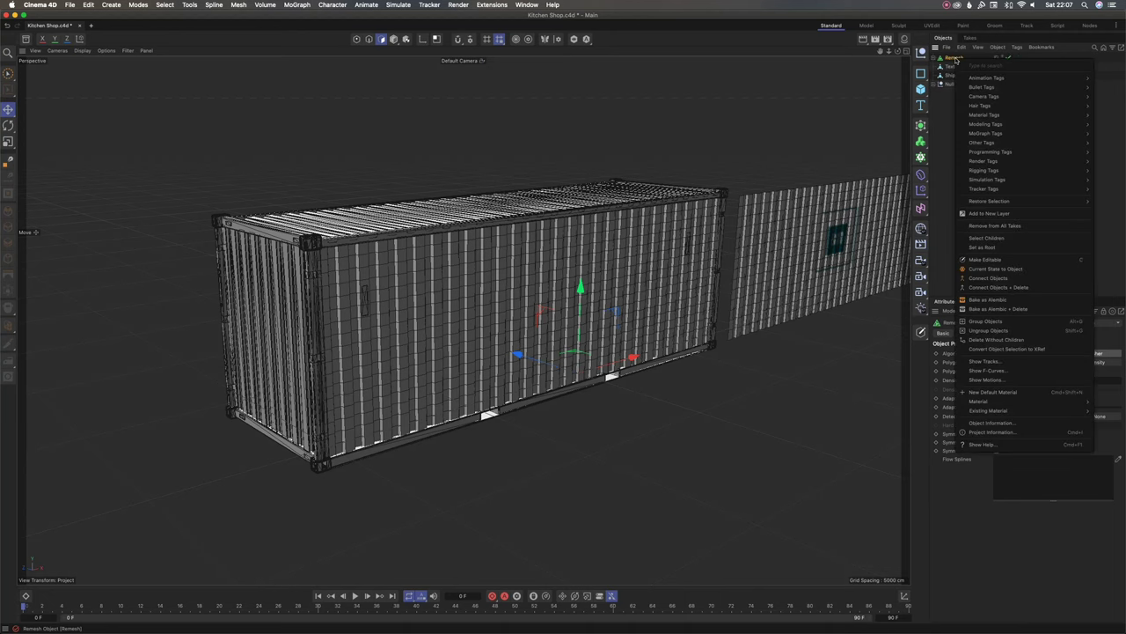
{"action": "left_click", "coordinate": [996, 288]}
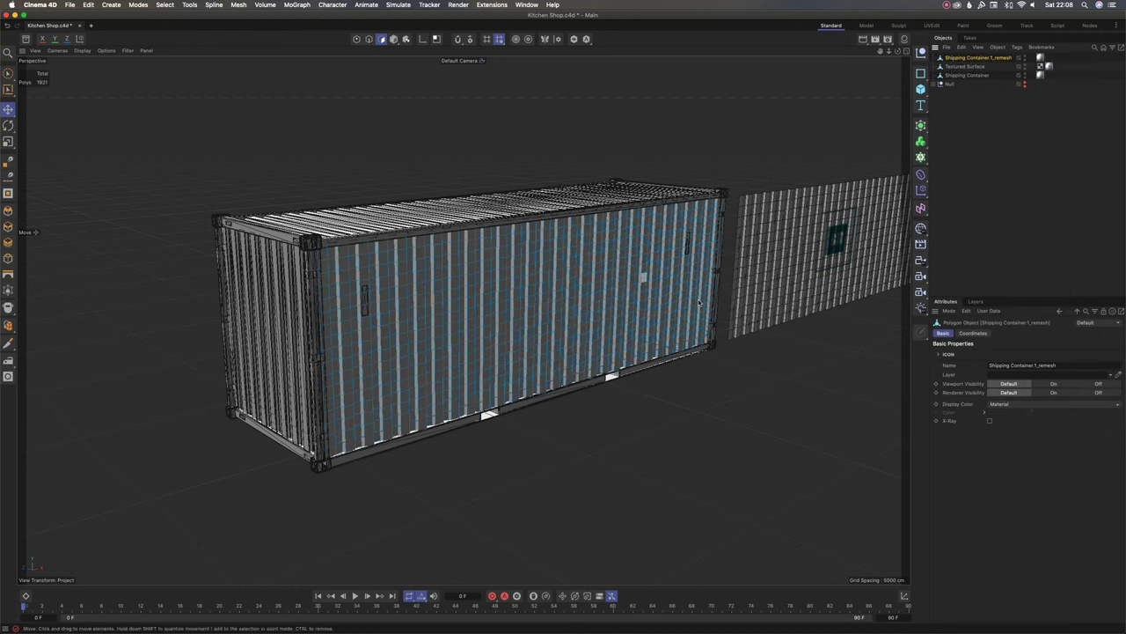
Step: Examine the remeshed wall, the Textured Surface, the Shipping Container and the remeshed container inside the Null group one by one
{"action": "right_click_drag", "start_coordinate": [716, 273], "coordinate": [612, 285], "text": "alt"}
{"action": "left_click_drag", "start_coordinate": [581, 289], "coordinate": [590, 292], "text": "alt"}
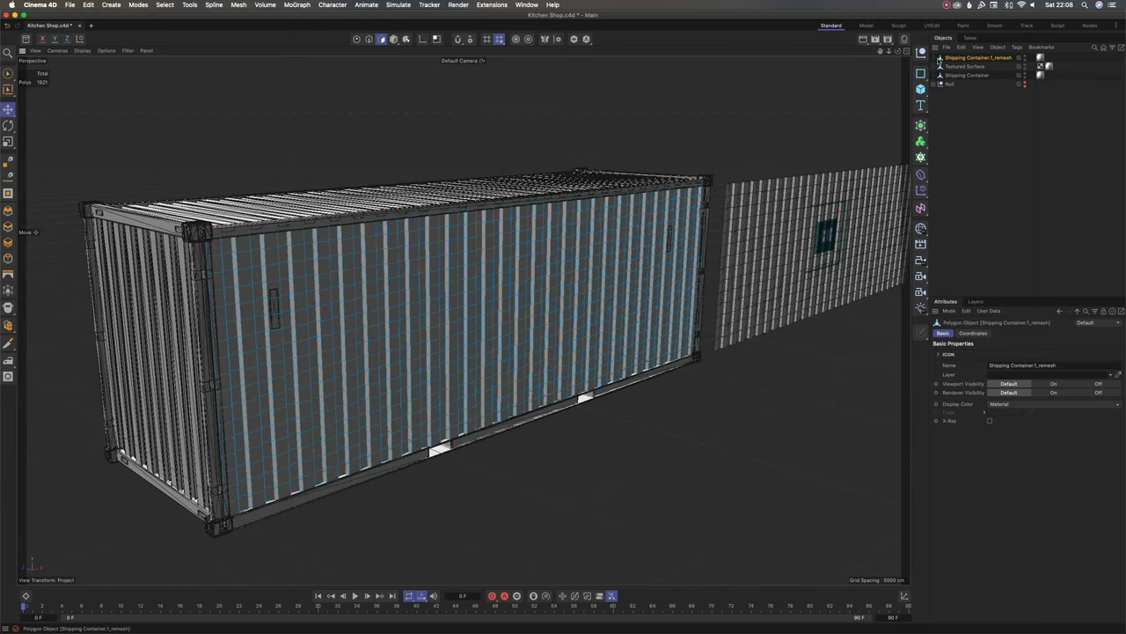
{"action": "left_click", "coordinate": [963, 67]}
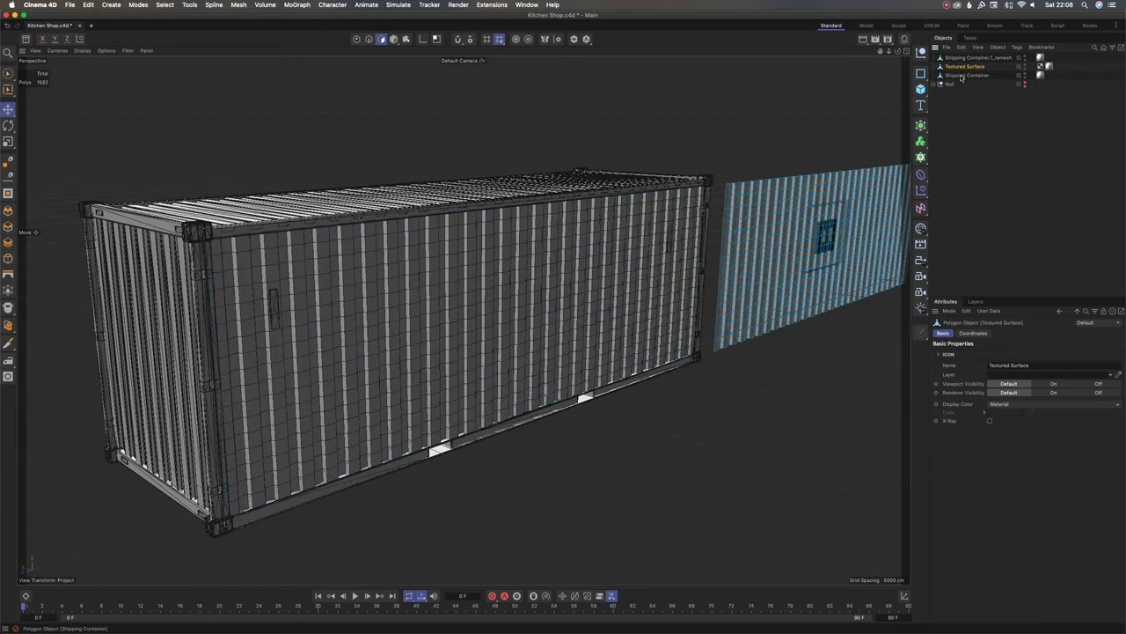
{"action": "left_click", "coordinate": [961, 76]}
{"action": "left_click", "coordinate": [935, 84]}
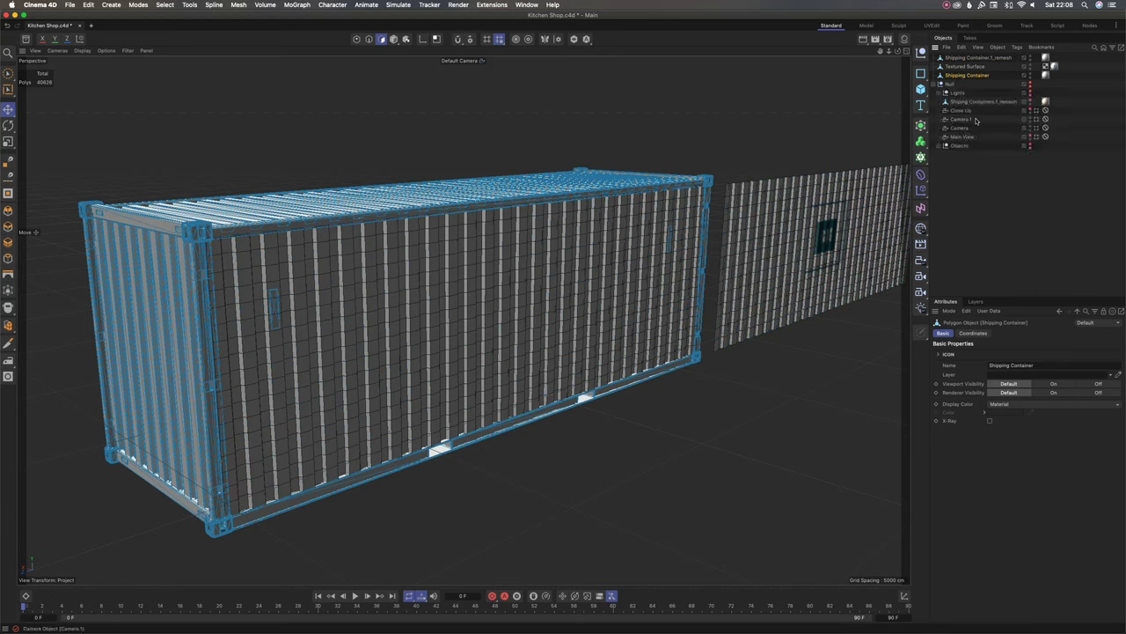
{"action": "left_click", "coordinate": [981, 103]}
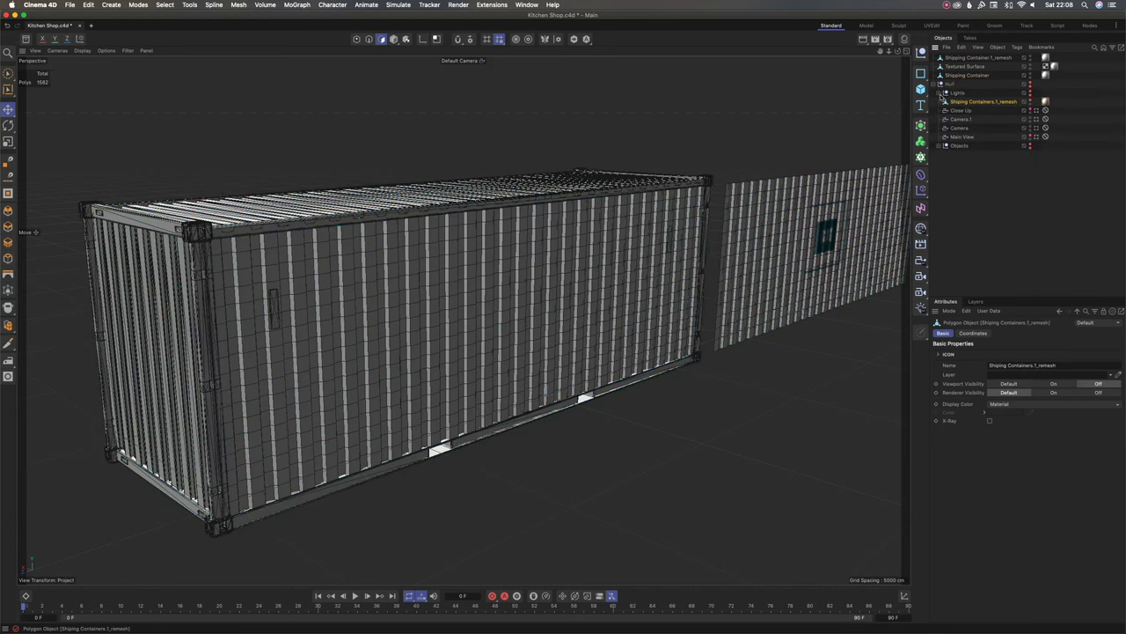
{"action": "left_click", "coordinate": [940, 84]}
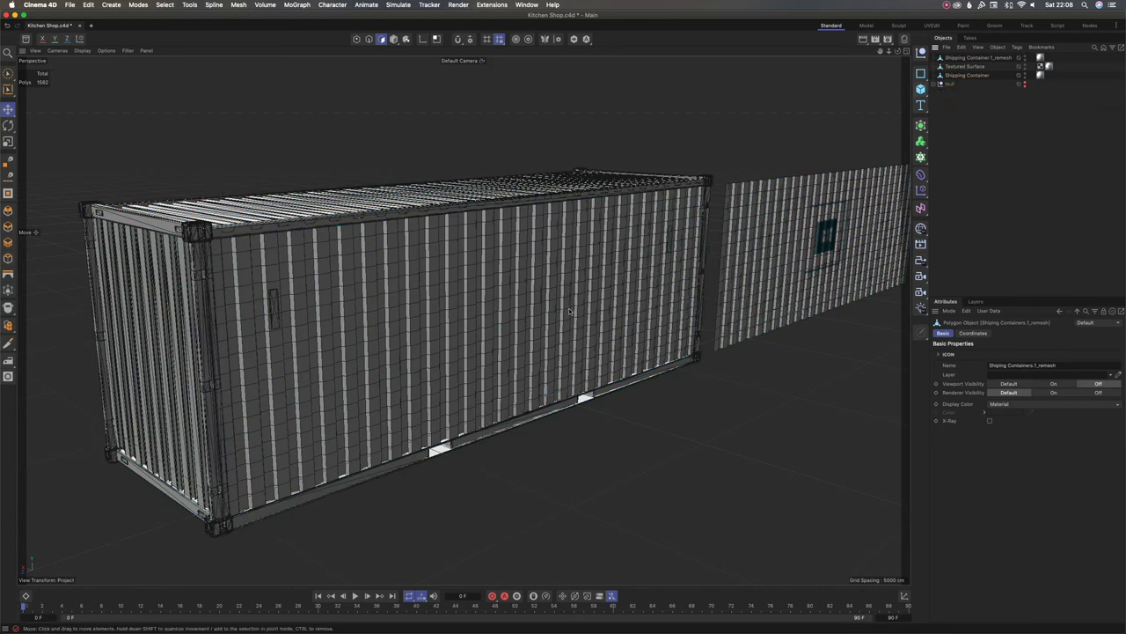
{"action": "left_click_drag", "start_coordinate": [544, 311], "coordinate": [581, 333], "text": "alt"}
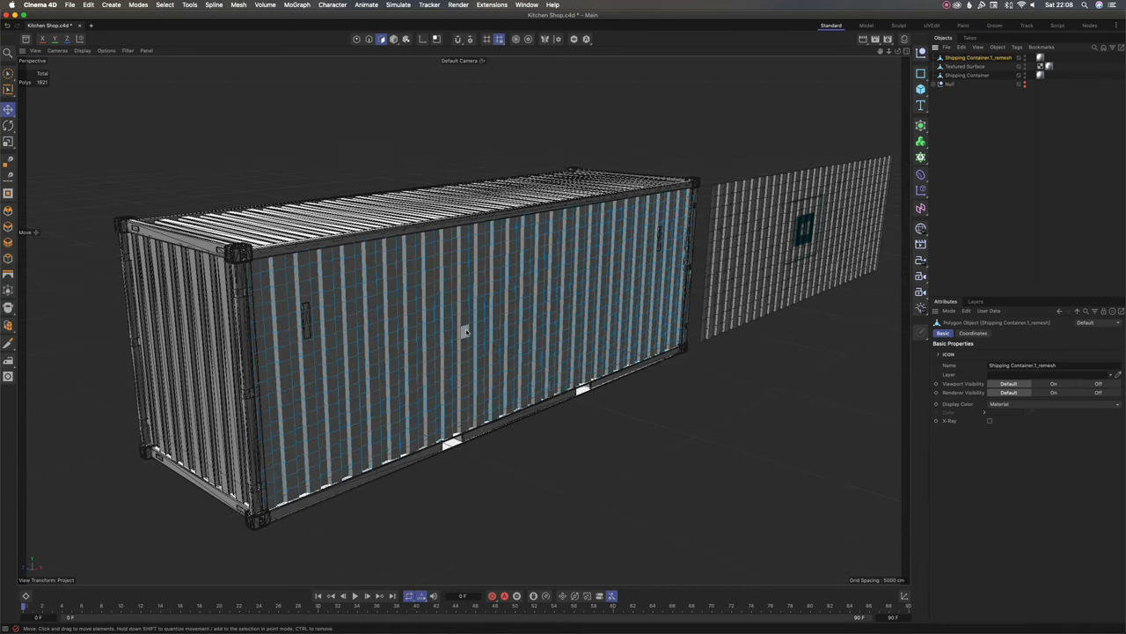
Step: Compare the remeshed wall's topology with the neighbouring textured panel up close, and select the Textured Surface in Model mode
{"action": "scroll", "coordinate": [468, 330], "scroll_direction": "down", "scroll_amount": 3}
{"action": "left_click_drag", "start_coordinate": [427, 341], "coordinate": [428, 352], "text": "alt"}
{"action": "left_click_drag", "start_coordinate": [535, 379], "coordinate": [514, 361], "text": "alt"}
{"action": "scroll", "coordinate": [781, 289], "scroll_direction": "up", "scroll_amount": 5}
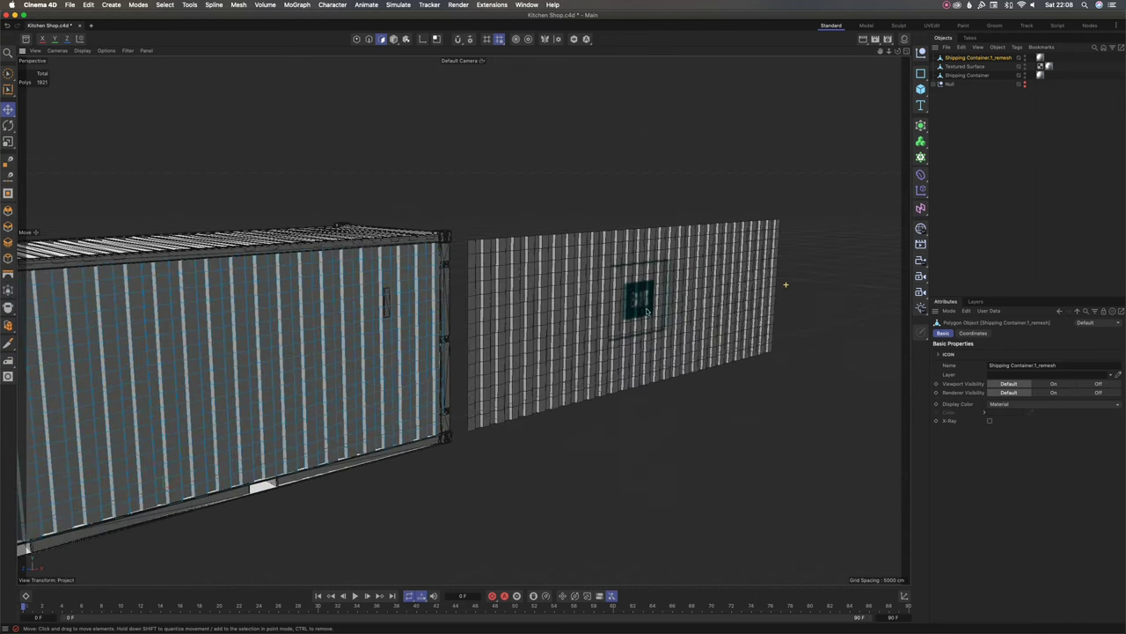
{"action": "scroll", "coordinate": [672, 309], "scroll_direction": "up", "scroll_amount": 2}
{"action": "left_click_drag", "start_coordinate": [672, 309], "coordinate": [416, 357], "text": "alt"}
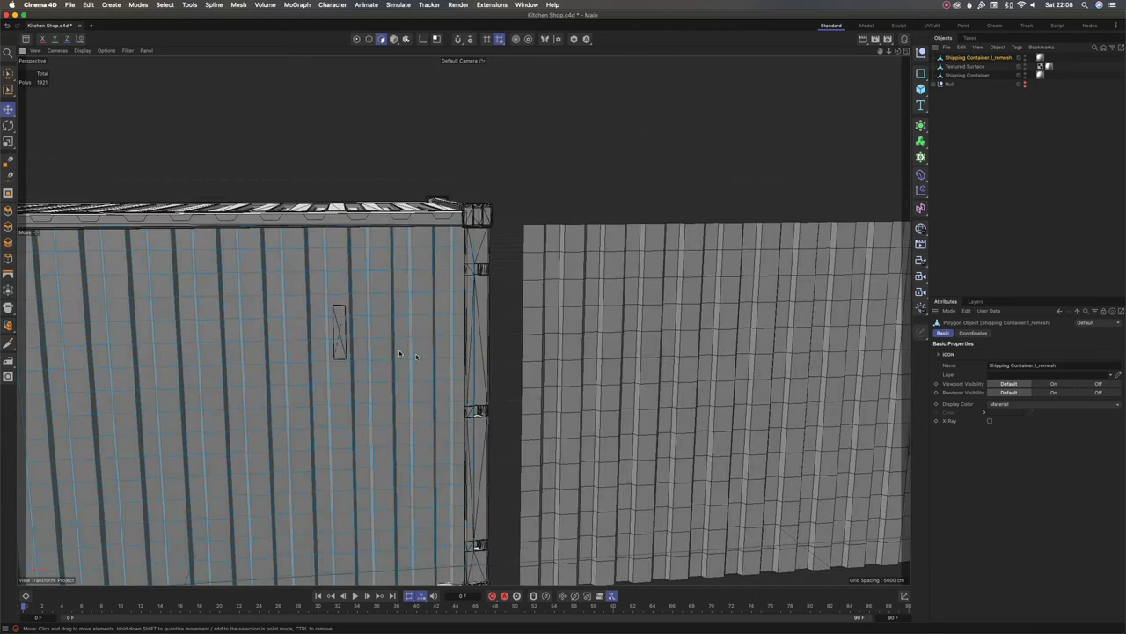
{"action": "left_click", "coordinate": [394, 39]}
{"action": "left_click", "coordinate": [393, 41]}
{"action": "left_click", "coordinate": [576, 294]}
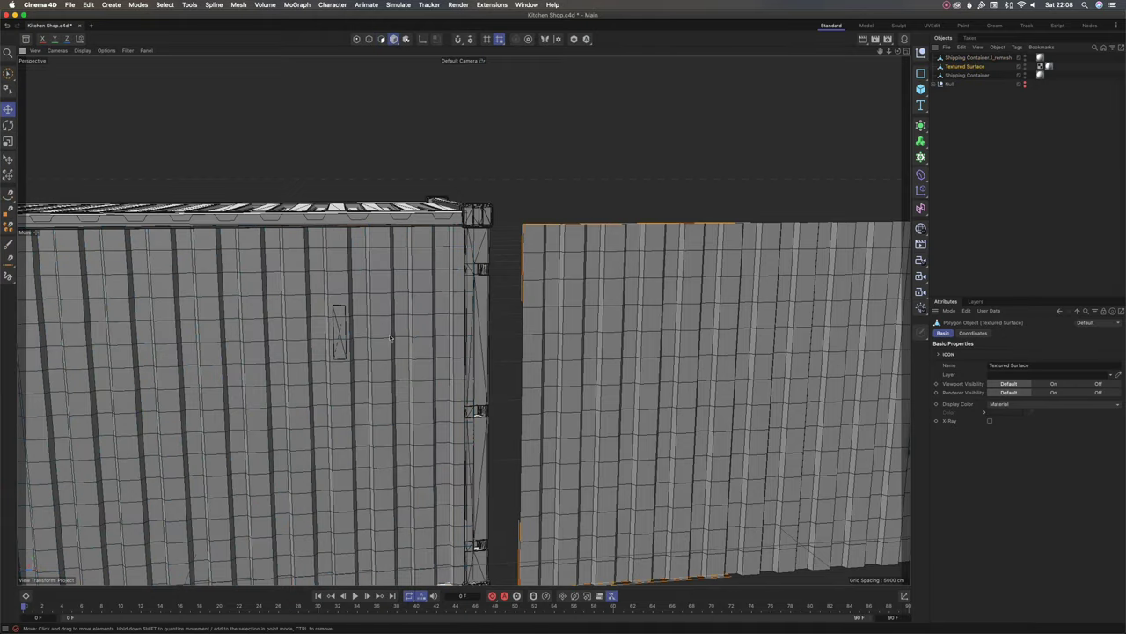
Step: Render the viewport facing the Textured Surface's BM logo, and again from a steep angle along the corrugated panel
{"action": "left_click_drag", "start_coordinate": [360, 312], "coordinate": [271, 324], "text": "alt"}
{"action": "scroll", "coordinate": [339, 319], "scroll_direction": "down", "scroll_amount": 5}
{"action": "scroll", "coordinate": [842, 364], "scroll_direction": "up", "scroll_amount": 3}
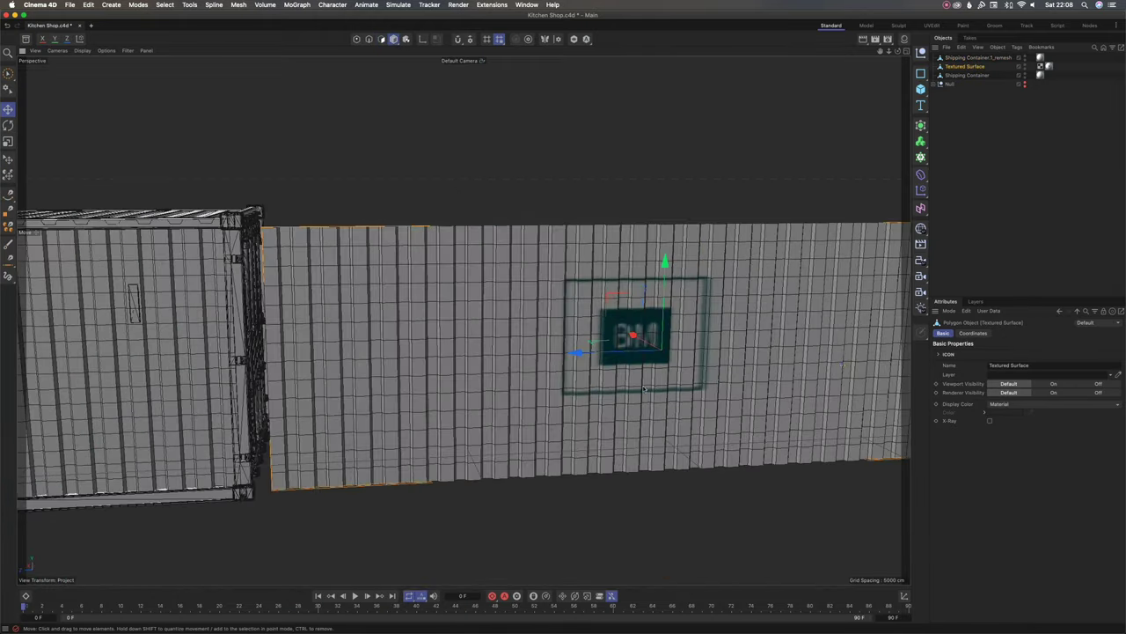
{"action": "left_click_drag", "start_coordinate": [843, 364], "coordinate": [792, 409], "text": "alt"}
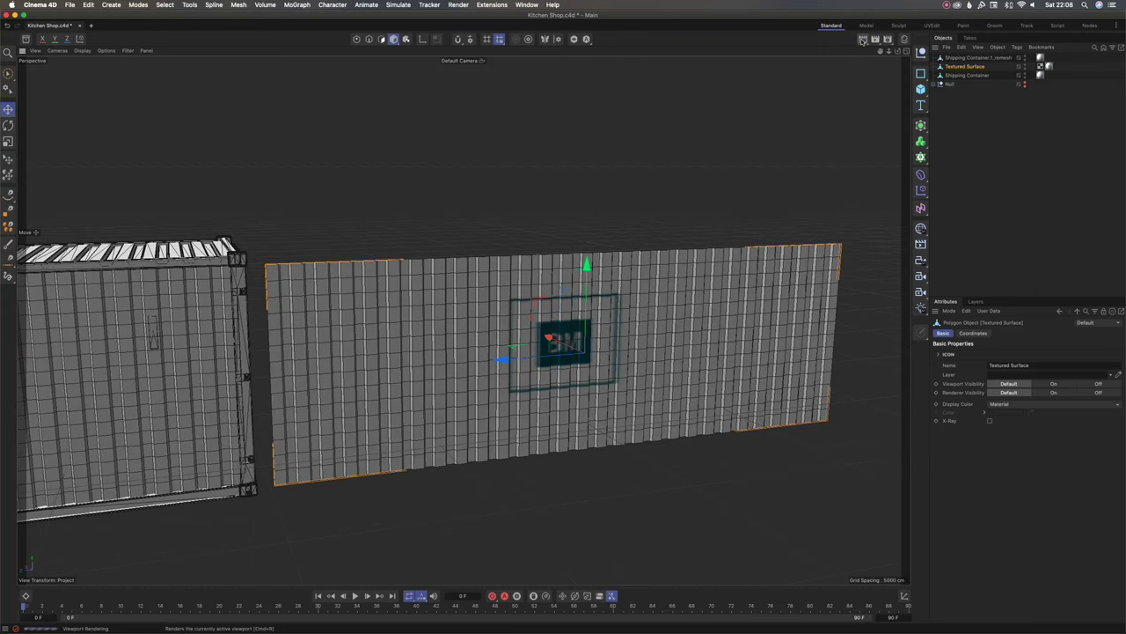
{"action": "left_click", "coordinate": [863, 40]}
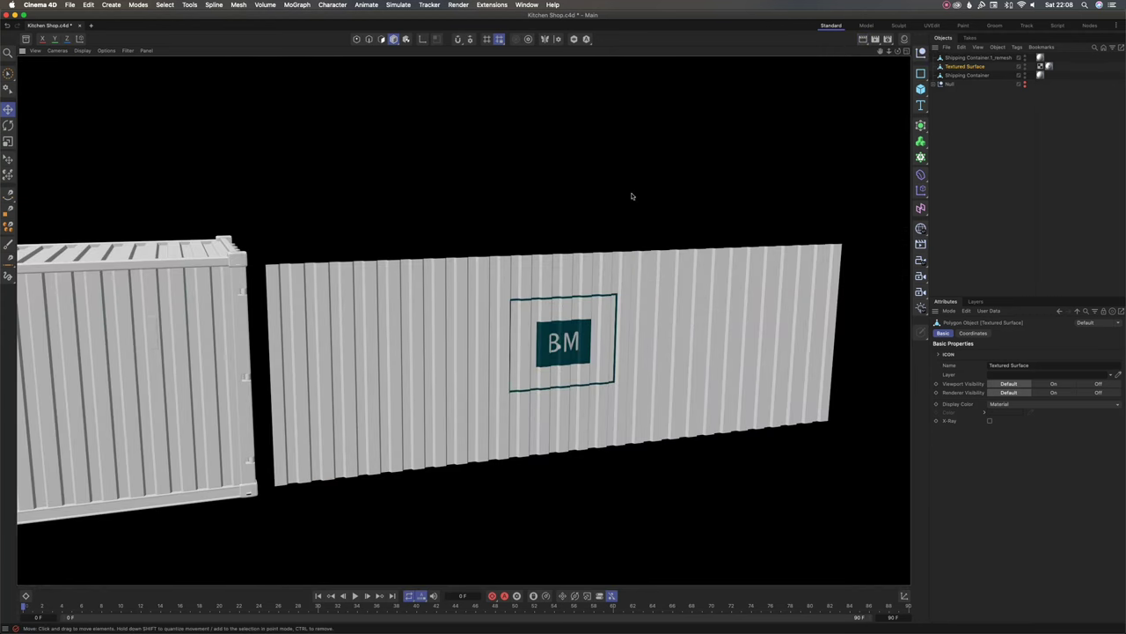
{"action": "left_click", "coordinate": [589, 373]}
{"action": "left_click_drag", "start_coordinate": [565, 384], "coordinate": [606, 374], "text": "alt"}
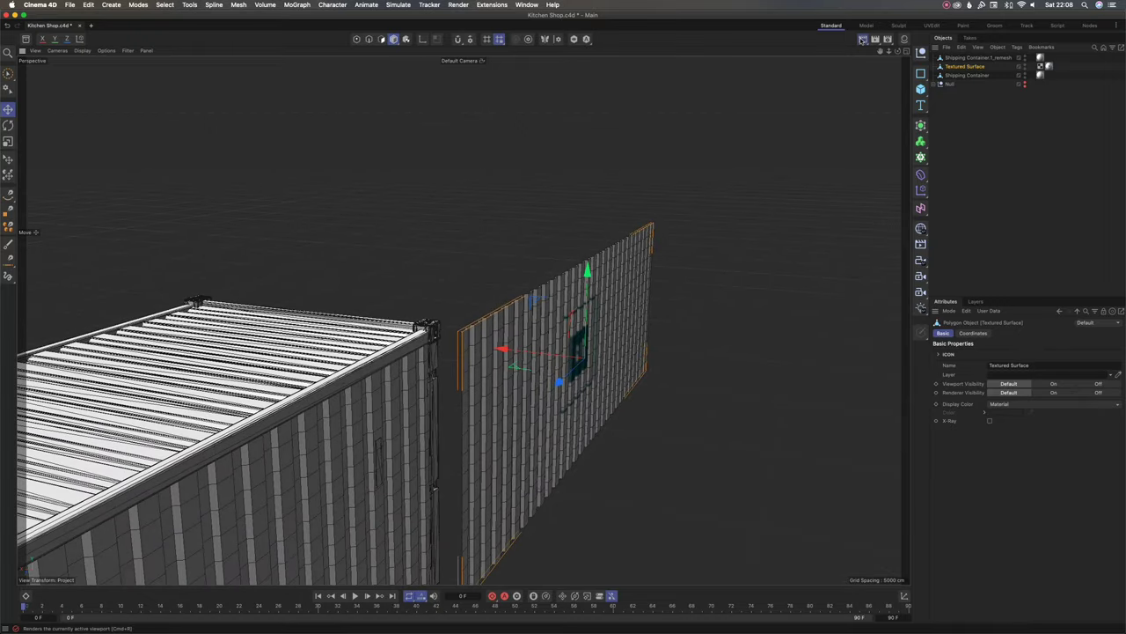
{"action": "key", "text": "super+r"}
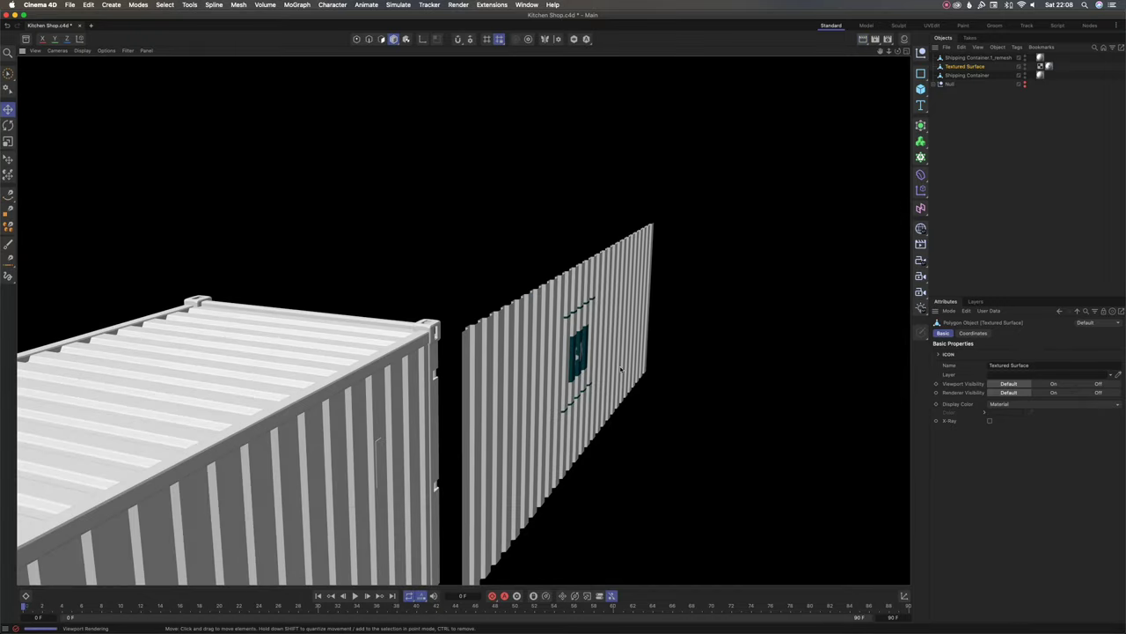
{"action": "left_click_drag", "start_coordinate": [691, 292], "coordinate": [652, 344], "text": "alt"}
{"action": "left_click_drag", "start_coordinate": [588, 369], "coordinate": [445, 405], "text": "alt"}
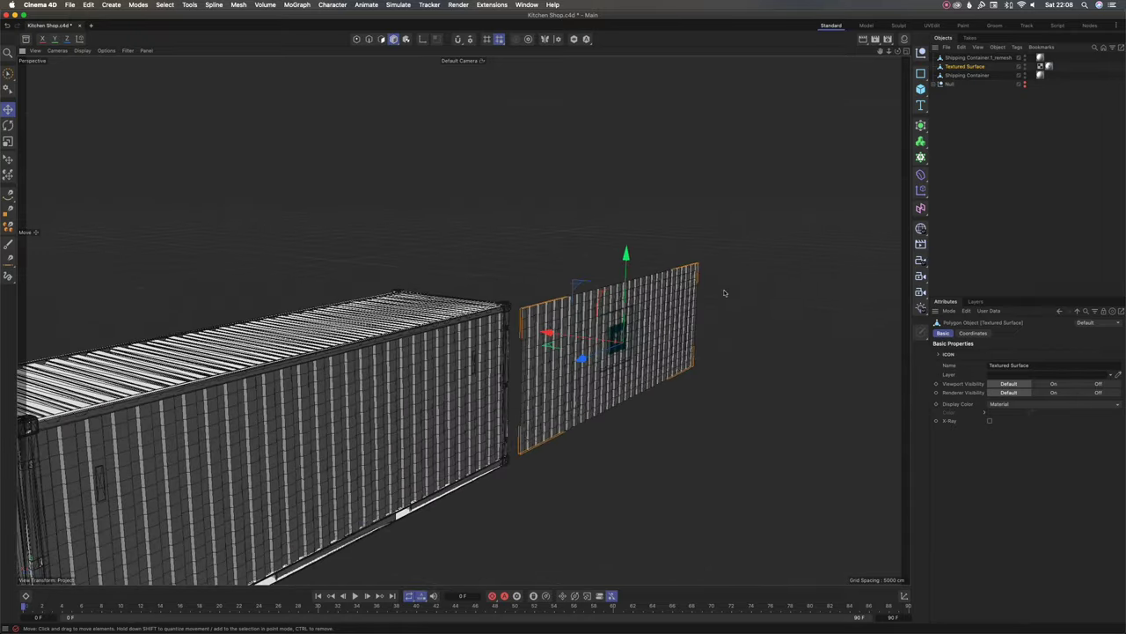
{"action": "left_click_drag", "start_coordinate": [724, 293], "coordinate": [471, 383], "text": "alt"}
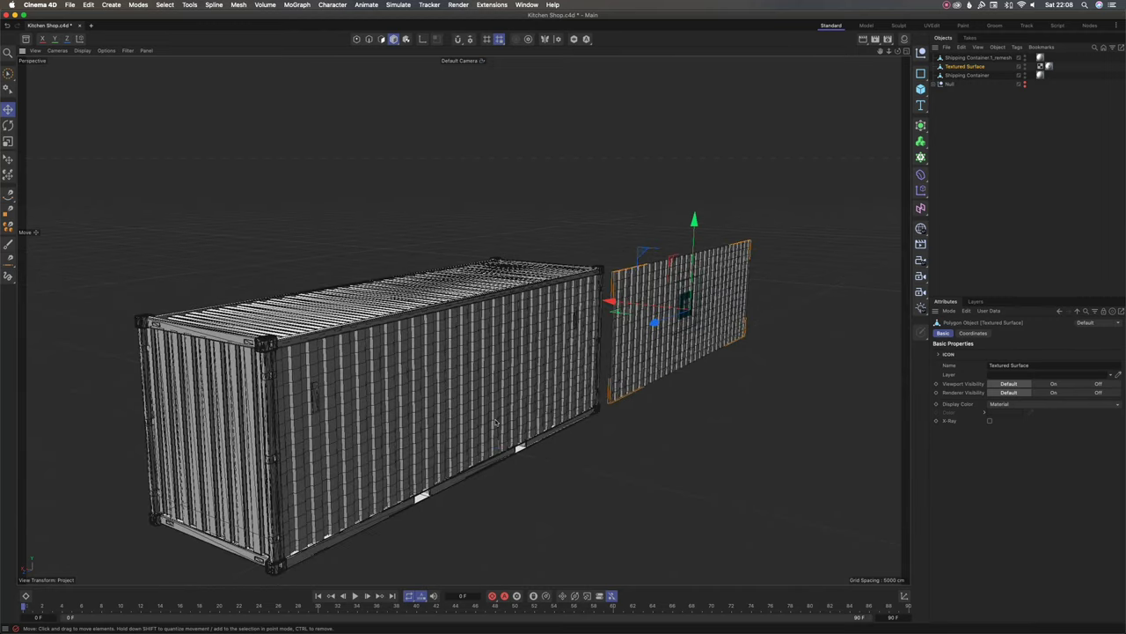
{"action": "left_click_drag", "start_coordinate": [356, 410], "coordinate": [571, 334], "text": "alt"}
{"action": "left_click_drag", "start_coordinate": [671, 374], "coordinate": [708, 308], "text": "alt"}
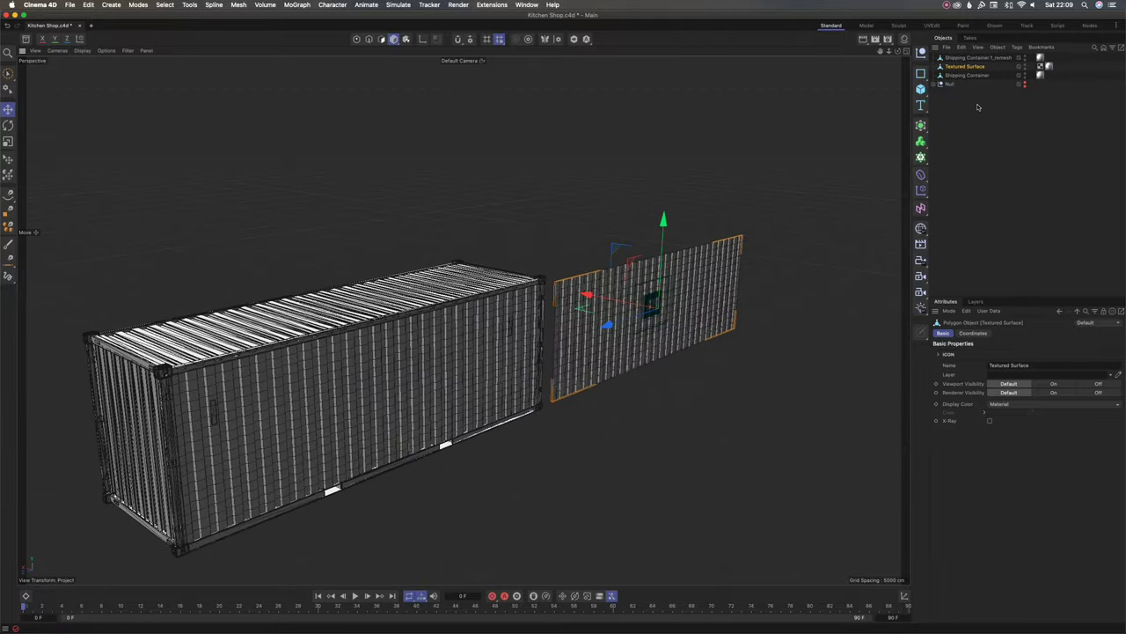
{"action": "left_click_drag", "start_coordinate": [582, 348], "coordinate": [595, 329], "text": "alt"}
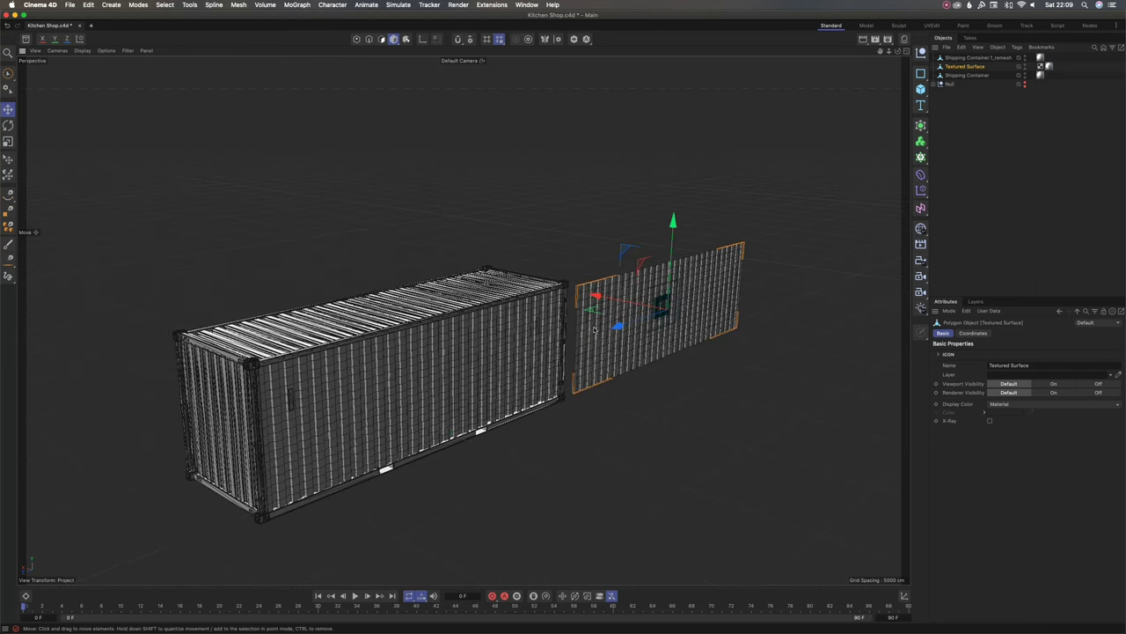